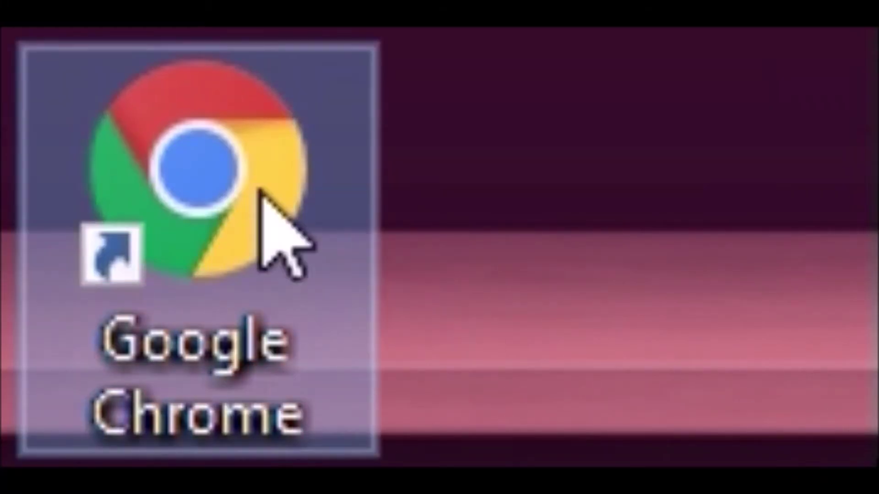
Step: In Chrome, search Google for 'blue color palette' and open the colorpalettes.net blue palettes result
{"action": "double_click", "coordinate": [235, 190]}
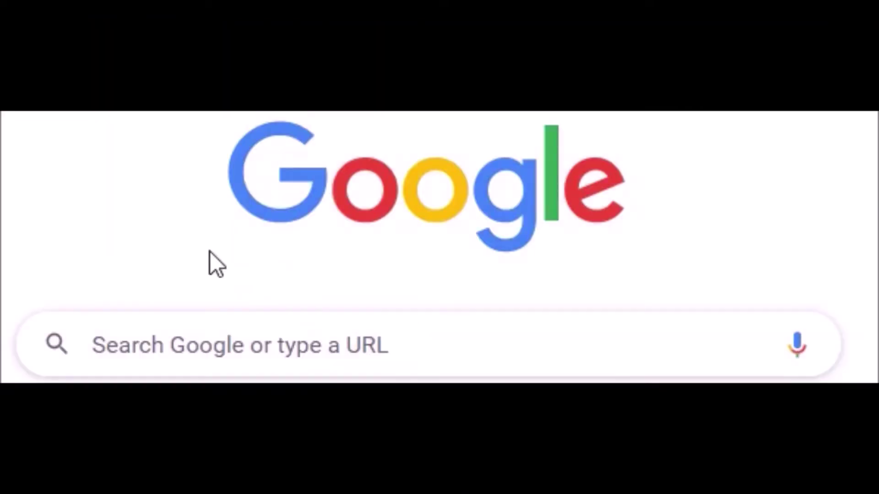
{"action": "left_click", "coordinate": [122, 346]}
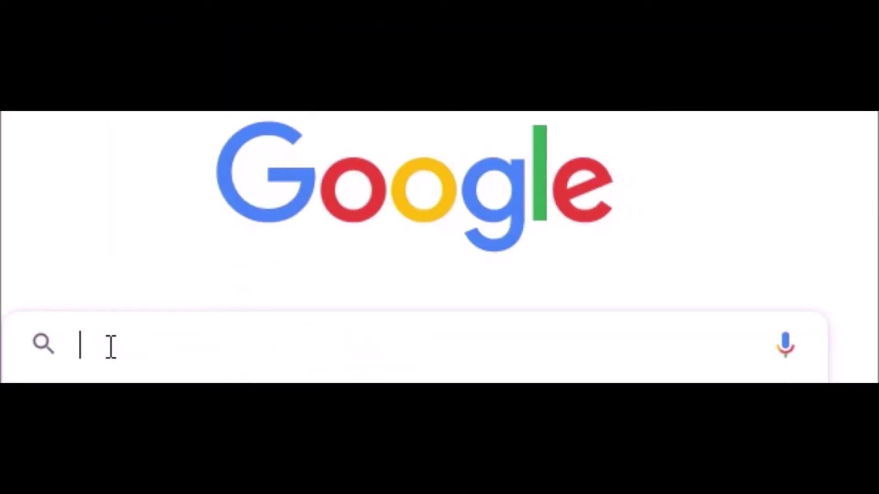
{"action": "type", "text": "Blue color pale"}
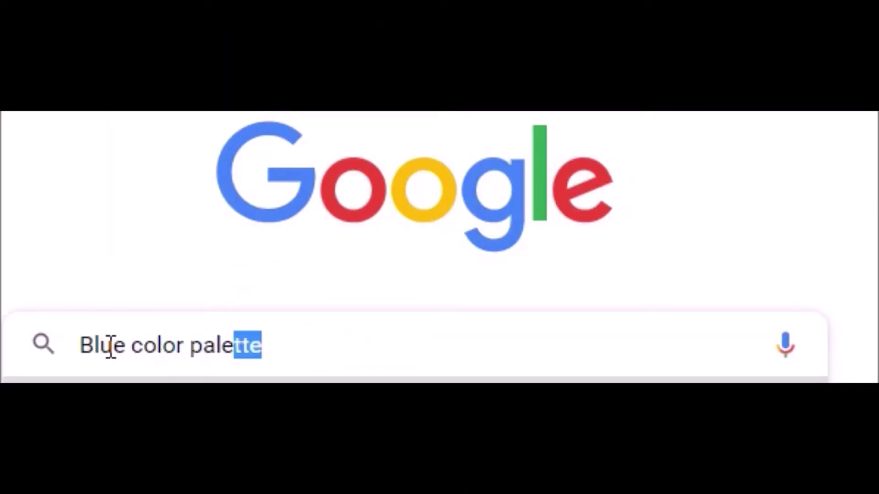
{"action": "key", "text": "Return"}
{"action": "scroll", "coordinate": [649, 131], "scroll_direction": "down", "scroll_amount": 2}
{"action": "scroll", "coordinate": [649, 132], "scroll_direction": "down", "scroll_amount": 6}
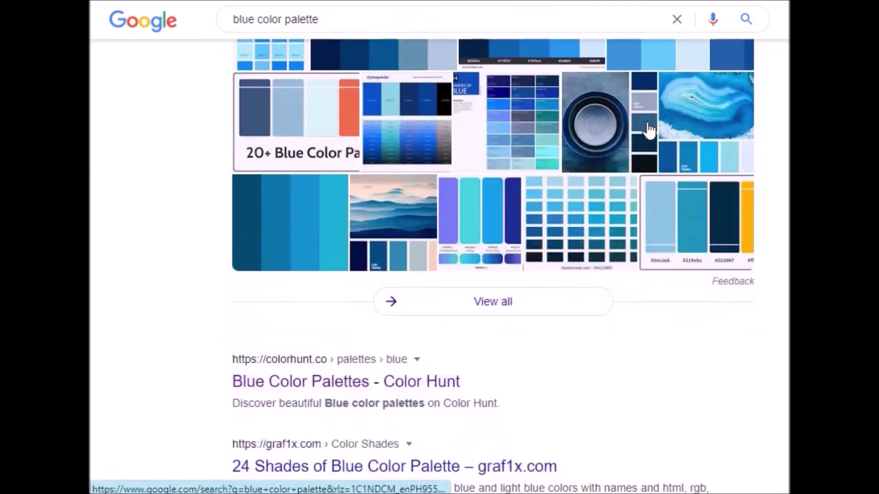
{"action": "scroll", "coordinate": [650, 129], "scroll_direction": "down", "scroll_amount": 2}
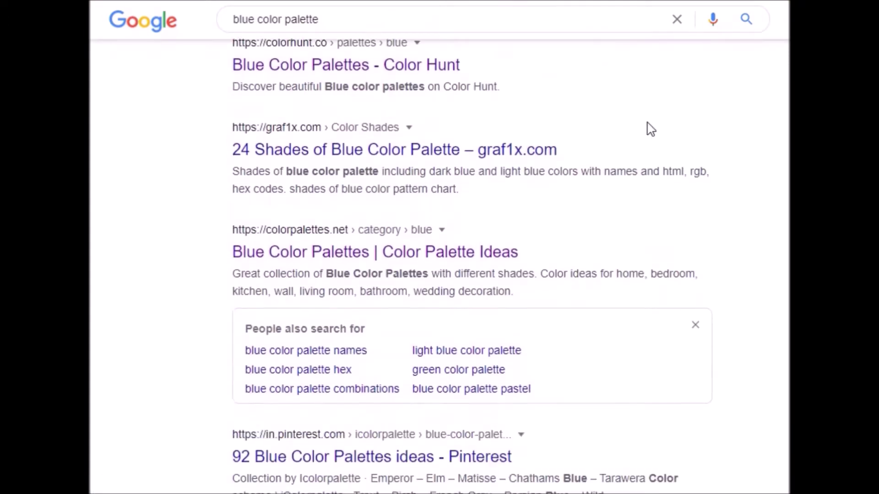
{"action": "left_click", "coordinate": [302, 252]}
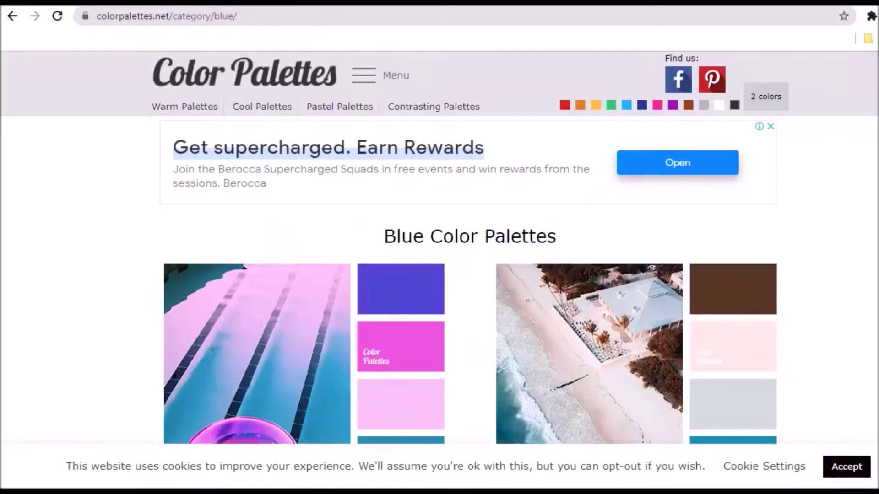
Step: Save the pink-and-teal palette image to Downloads as color-palette-4308.png and open it
{"action": "scroll", "coordinate": [320, 323], "scroll_direction": "down", "scroll_amount": 2}
{"action": "scroll", "coordinate": [320, 323], "scroll_direction": "up", "scroll_amount": 1}
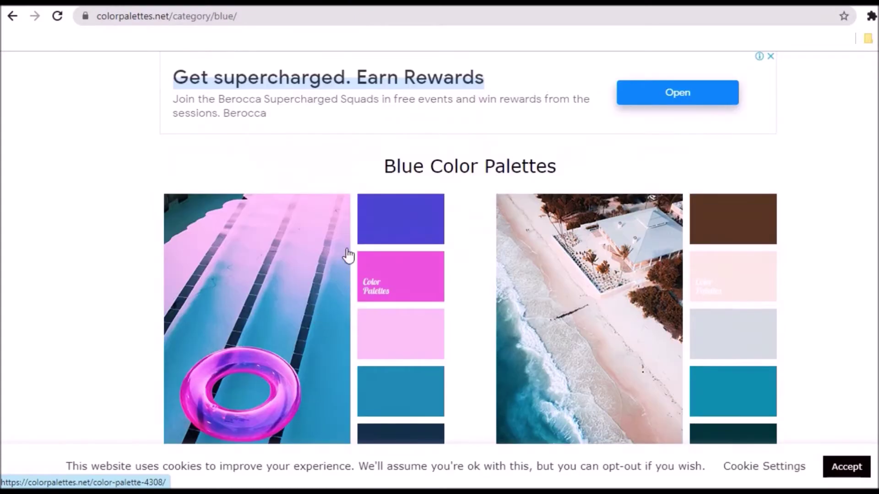
{"action": "right_click", "coordinate": [347, 248]}
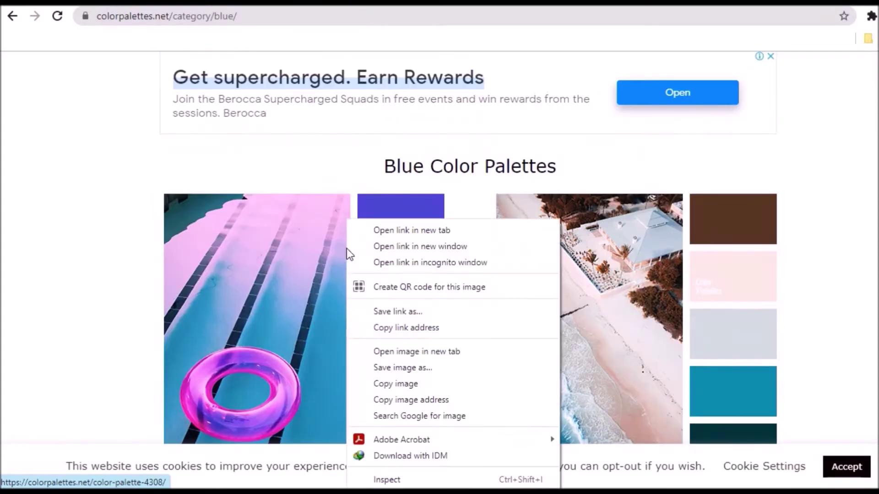
{"action": "left_click", "coordinate": [391, 368]}
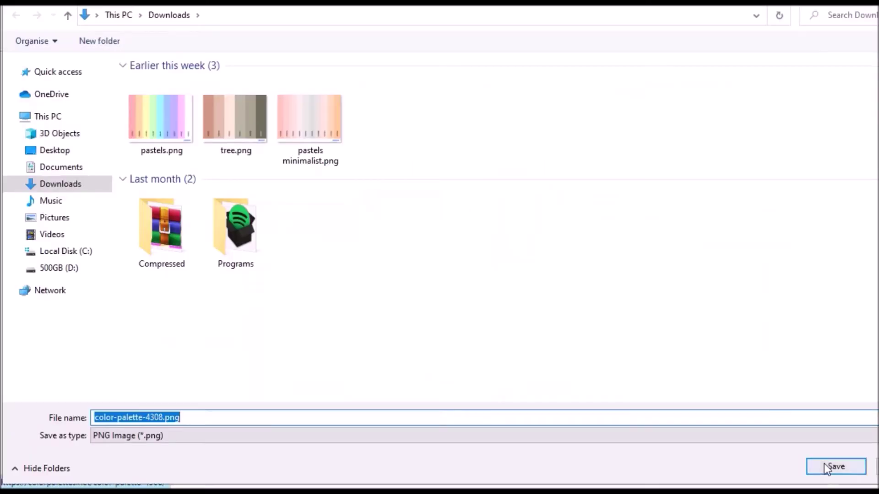
{"action": "left_click", "coordinate": [824, 463]}
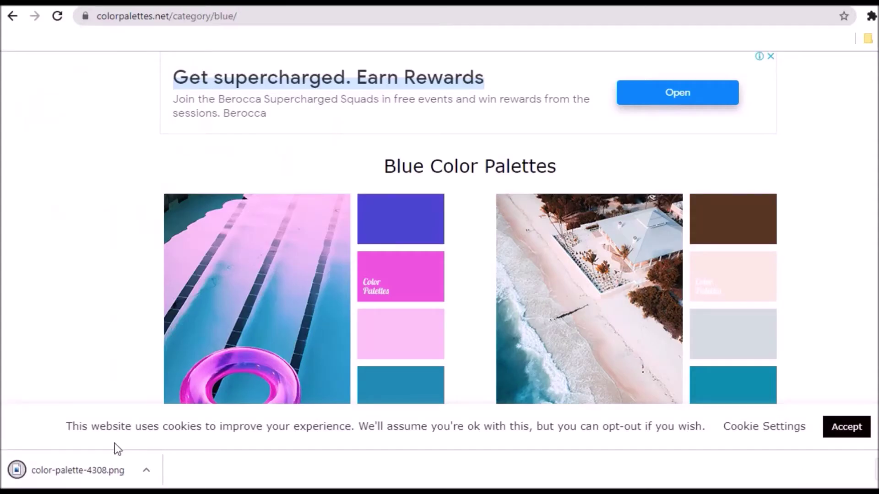
{"action": "left_click", "coordinate": [105, 462]}
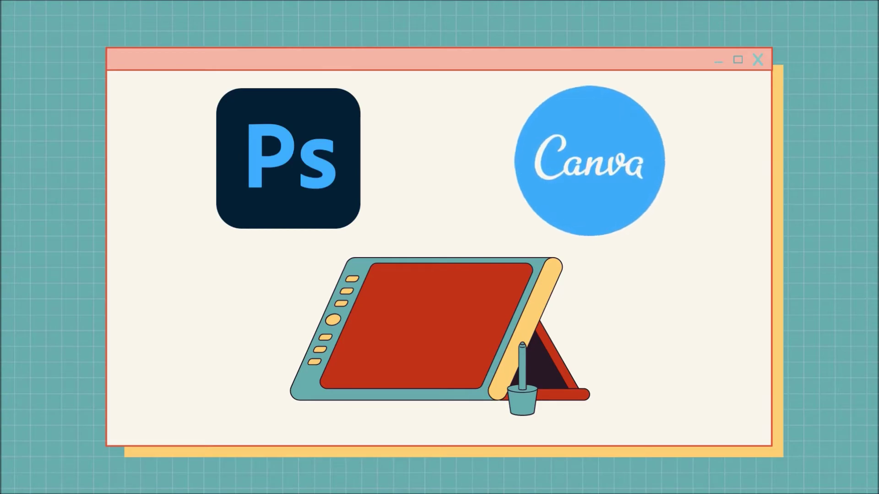
Step: Launch Photoshop and create a 1500 × 1500 px, 300 ppi document with a transparent background
{"action": "double_click", "coordinate": [403, 265]}
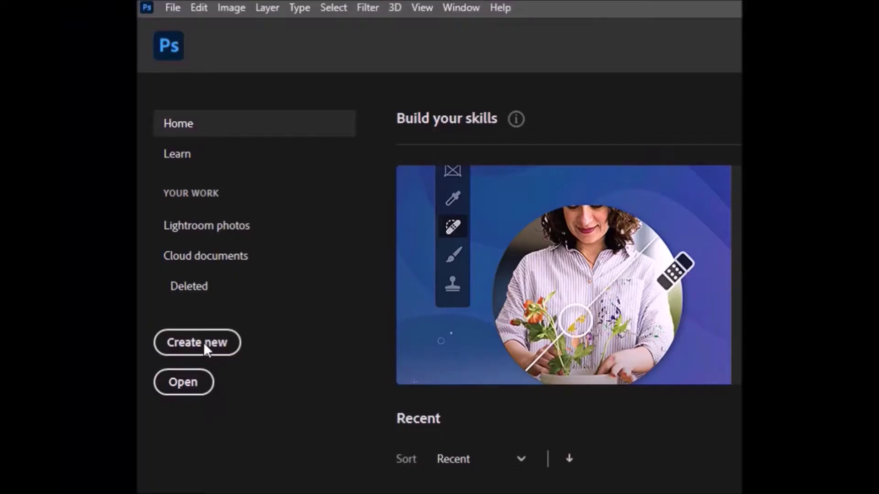
{"action": "left_click", "coordinate": [204, 347]}
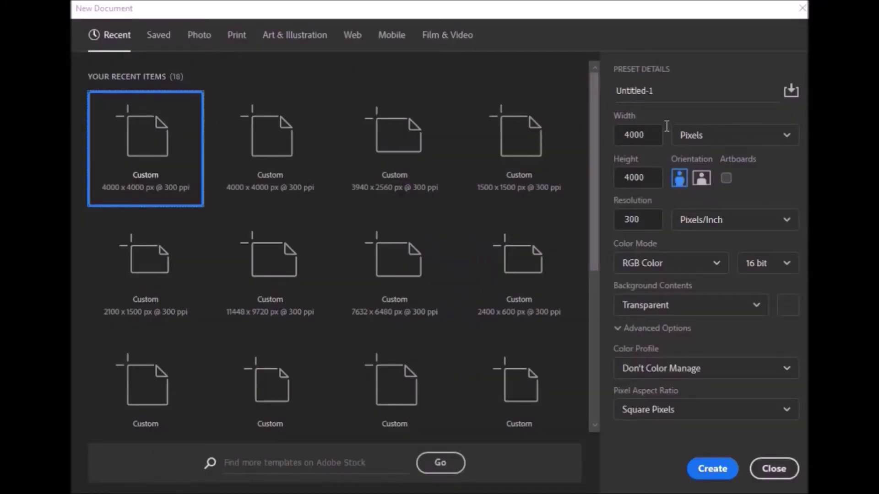
{"action": "left_click_drag", "start_coordinate": [655, 135], "coordinate": [617, 136]}
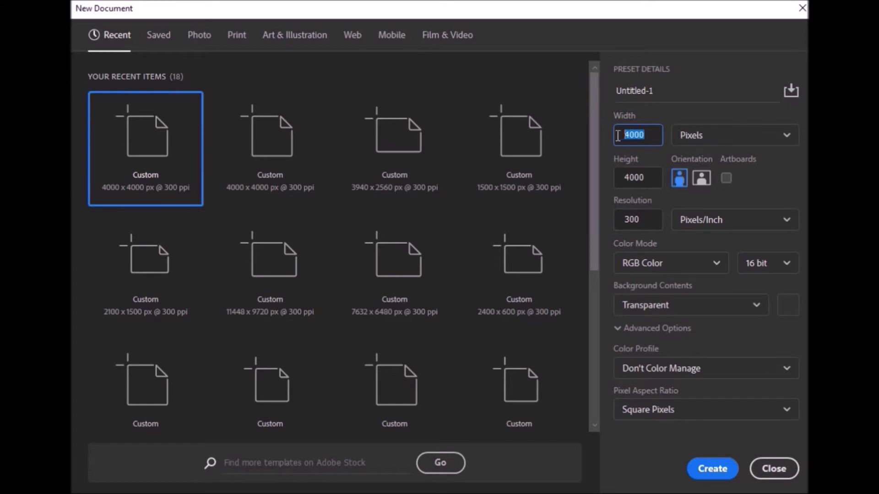
{"action": "type", "text": "1500"}
{"action": "key", "text": "Tab"}
{"action": "type", "text": "15"}
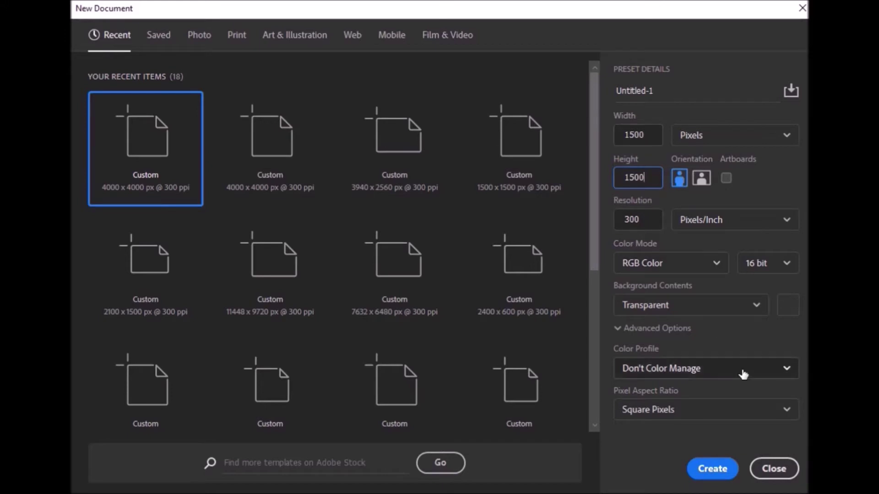
{"action": "left_click", "coordinate": [712, 469]}
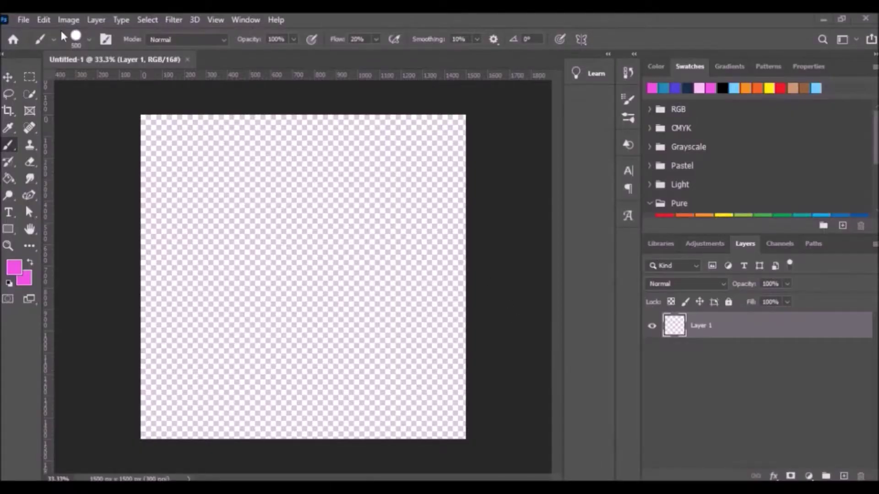
Step: Place color-palette-4308.png as an embedded image on the canvas and commit it
{"action": "left_click", "coordinate": [23, 20]}
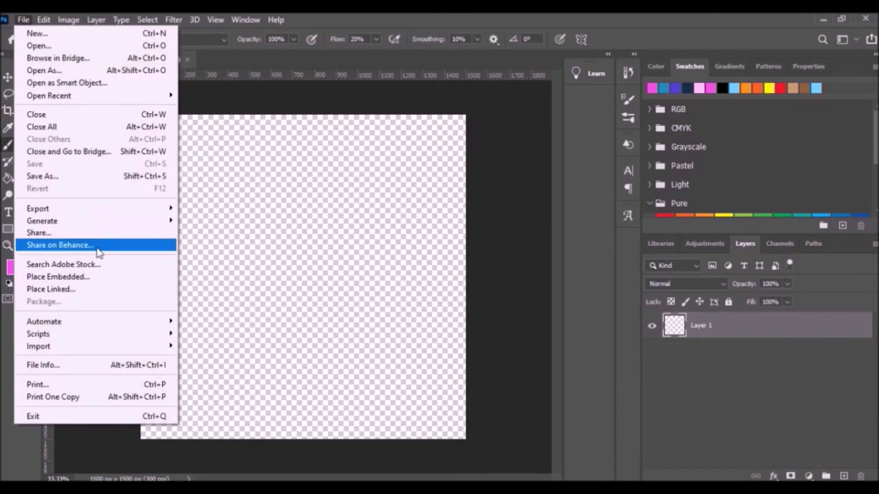
{"action": "left_click", "coordinate": [104, 277]}
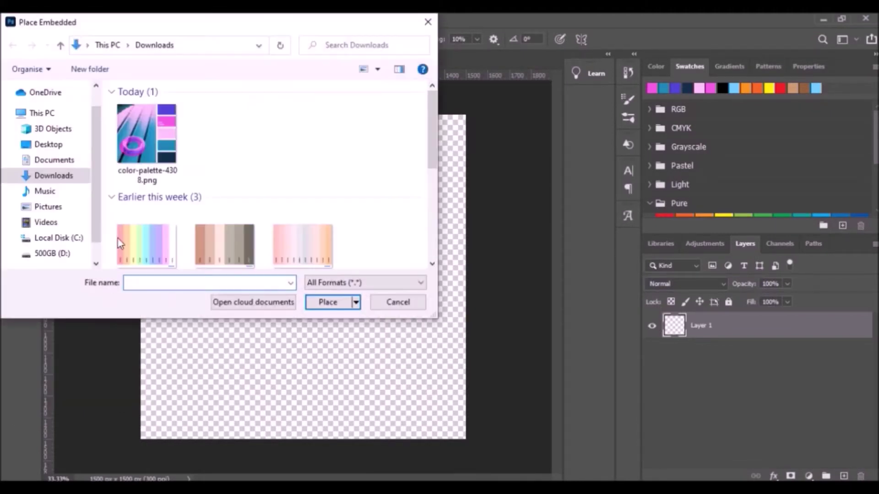
{"action": "left_click", "coordinate": [140, 150]}
{"action": "left_click", "coordinate": [324, 303]}
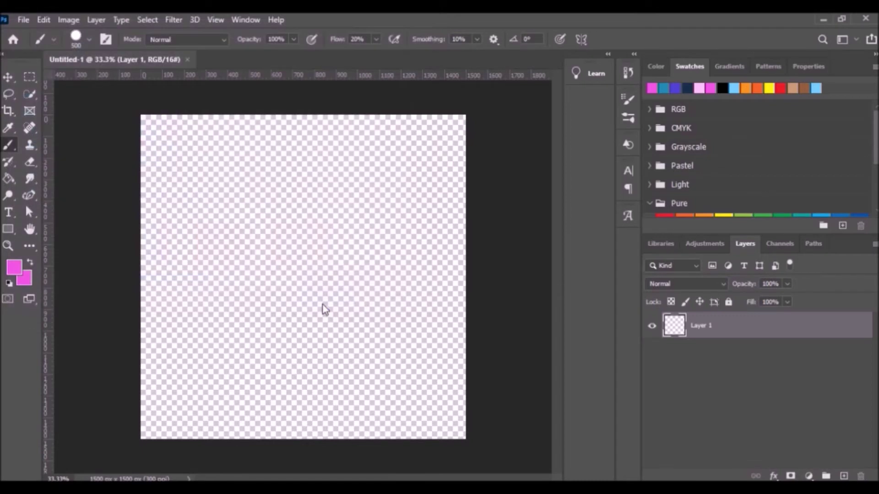
{"action": "left_click", "coordinate": [617, 40]}
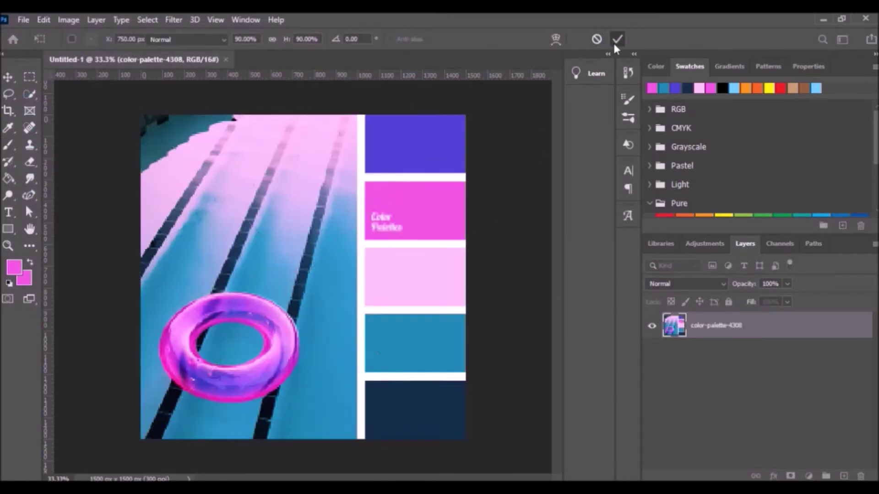
Step: Sample teal, light pink, magenta, then purple as foreground; add a new layer and hide the palette
{"action": "left_click", "coordinate": [8, 129]}
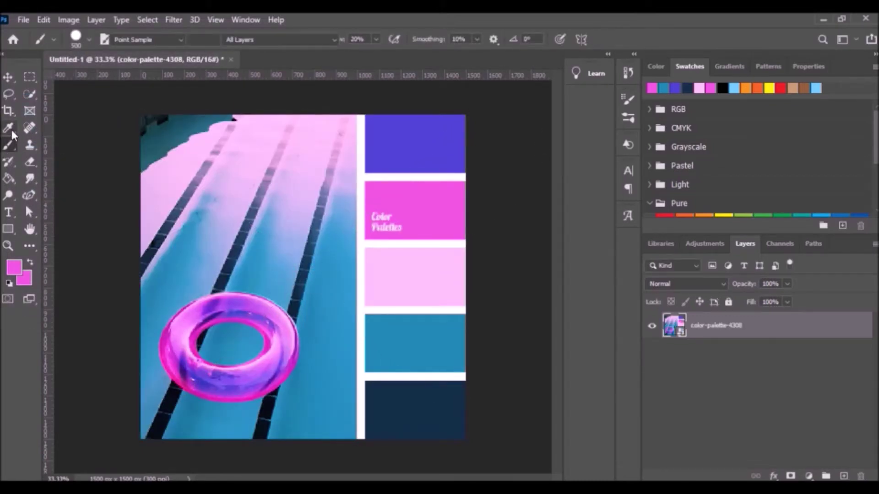
{"action": "left_click", "coordinate": [389, 334]}
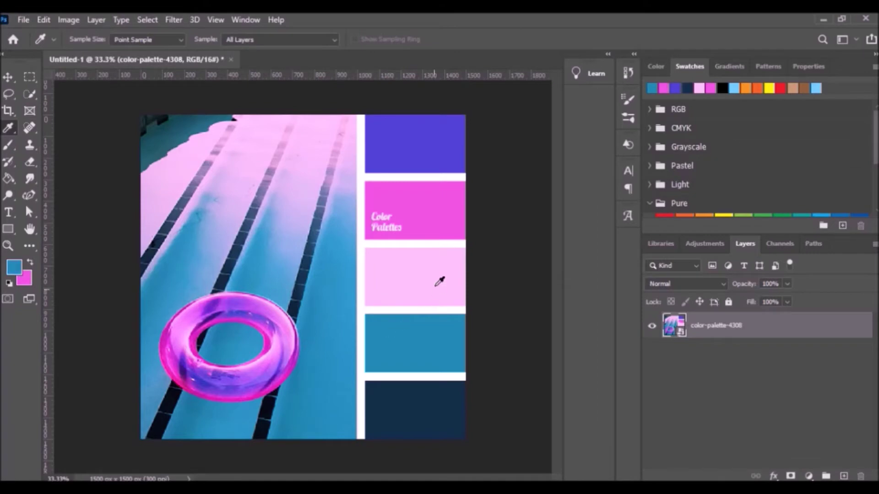
{"action": "left_click", "coordinate": [437, 283]}
{"action": "left_click", "coordinate": [418, 200]}
{"action": "left_click", "coordinate": [434, 145]}
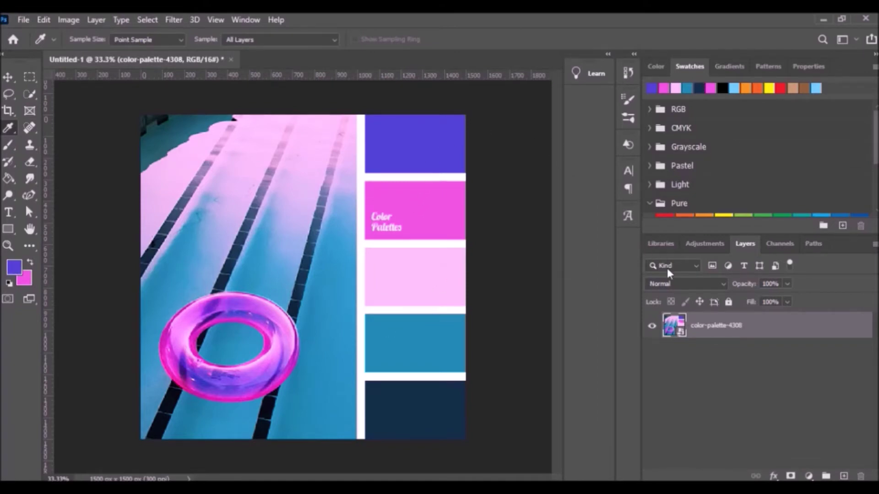
{"action": "left_click", "coordinate": [844, 476]}
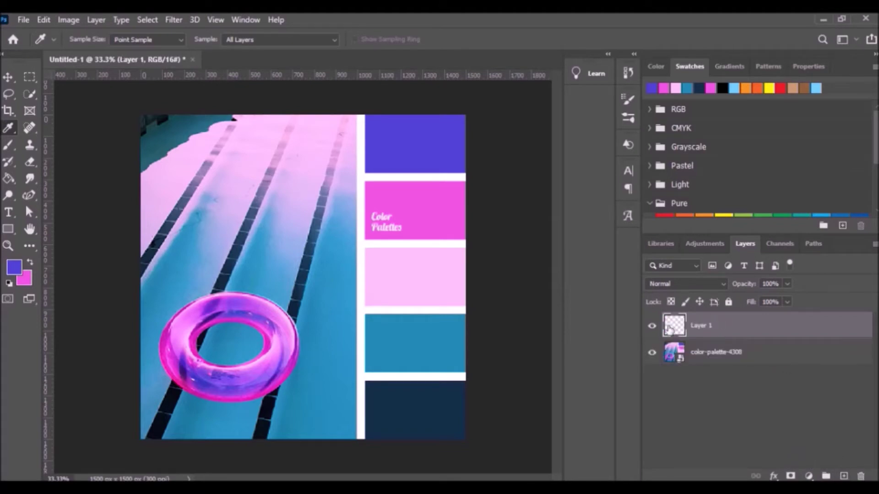
{"action": "left_click", "coordinate": [652, 352]}
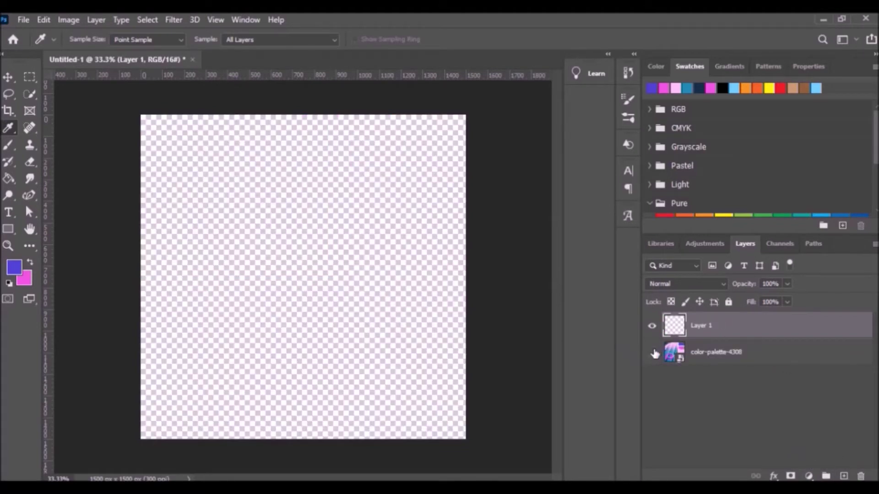
{"action": "left_click", "coordinate": [8, 145]}
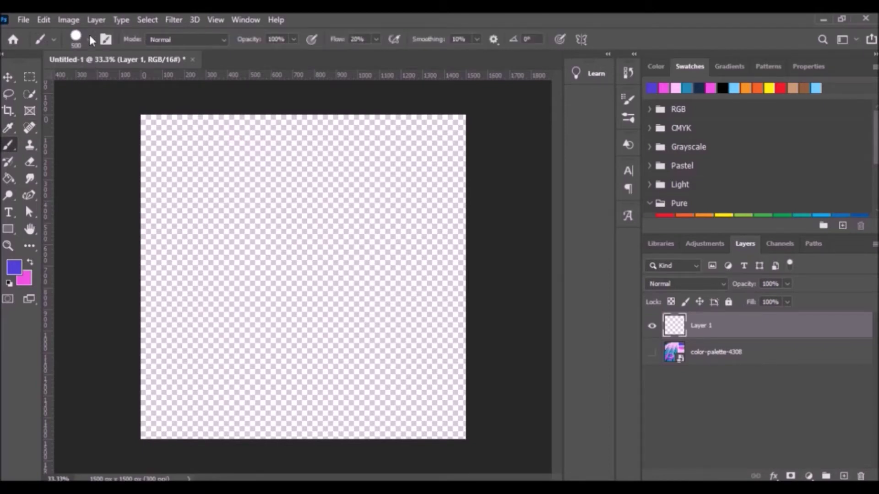
Step: Set the brush to size 300 with hardness softened almost to zero
{"action": "left_click", "coordinate": [91, 40]}
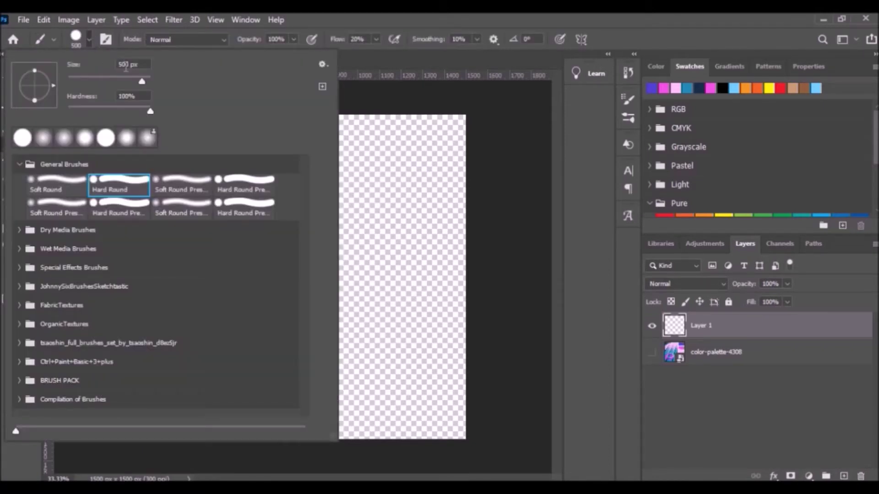
{"action": "type", "text": "300"}
{"action": "left_click_drag", "start_coordinate": [149, 113], "coordinate": [73, 115]}
{"action": "key", "text": "Tab"}
{"action": "key", "text": "Return"}
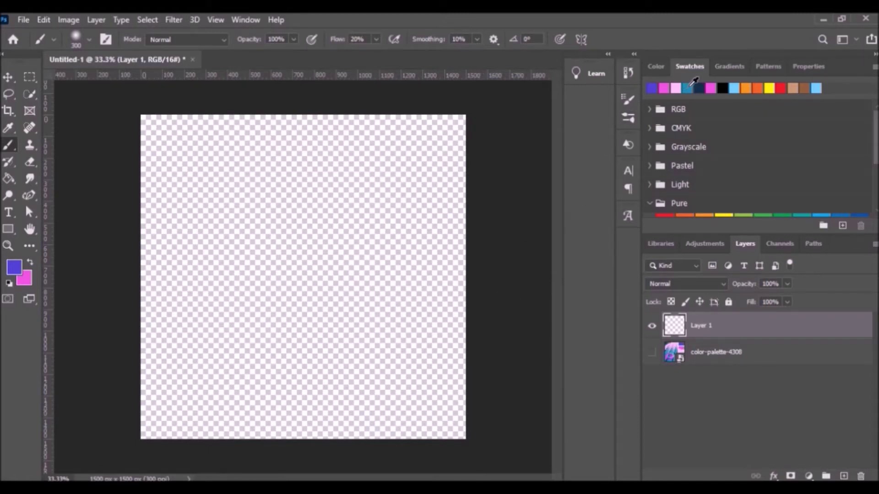
Step: Paint a teal-blue wave up the right edge, then light pink over the left side on a new layer
{"action": "left_click", "coordinate": [690, 85]}
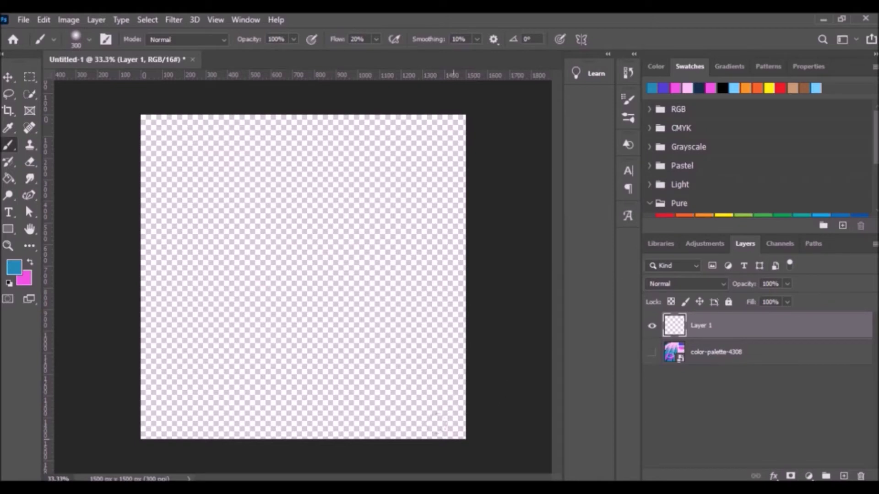
{"action": "mouse_move", "coordinate": [452, 425]}
{"action": "left_mouse_down"}
{"action": "mouse_move", "coordinate": [437, 405]}
{"action": "mouse_move", "coordinate": [447, 346]}
{"action": "mouse_move", "coordinate": [432, 296]}
{"action": "mouse_move", "coordinate": [406, 270]}
{"action": "mouse_move", "coordinate": [437, 192]}
{"action": "mouse_move", "coordinate": [466, 201]}
{"action": "mouse_move", "coordinate": [462, 261]}
{"action": "mouse_move", "coordinate": [448, 264]}
{"action": "mouse_move", "coordinate": [450, 414]}
{"action": "mouse_move", "coordinate": [422, 440]}
{"action": "mouse_move", "coordinate": [408, 440]}
{"action": "mouse_move", "coordinate": [402, 433]}
{"action": "mouse_move", "coordinate": [446, 373]}
{"action": "mouse_move", "coordinate": [432, 245]}
{"action": "mouse_move", "coordinate": [445, 289]}
{"action": "left_mouse_up"}
{"action": "mouse_move", "coordinate": [437, 419]}
{"action": "left_mouse_down"}
{"action": "mouse_move", "coordinate": [410, 428]}
{"action": "mouse_move", "coordinate": [437, 183]}
{"action": "mouse_move", "coordinate": [458, 211]}
{"action": "mouse_move", "coordinate": [462, 379]}
{"action": "left_mouse_up"}
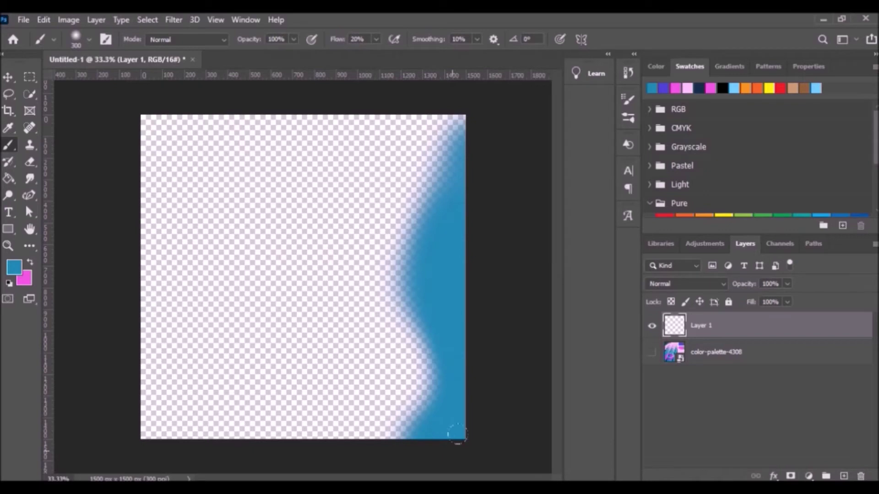
{"action": "left_click_drag", "start_coordinate": [457, 434], "coordinate": [460, 436]}
{"action": "left_click", "coordinate": [845, 476]}
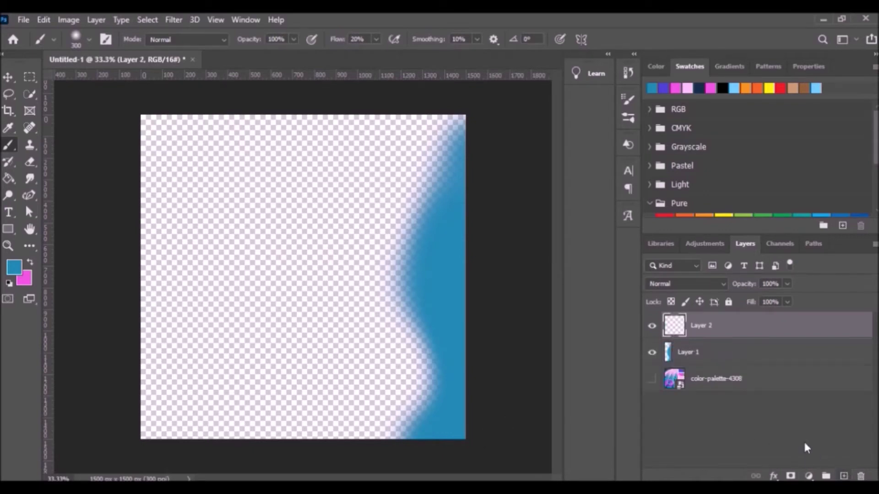
{"action": "left_click", "coordinate": [688, 87]}
{"action": "mouse_move", "coordinate": [238, 183]}
{"action": "left_mouse_down"}
{"action": "mouse_move", "coordinate": [196, 304]}
{"action": "mouse_move", "coordinate": [265, 277]}
{"action": "left_mouse_up"}
Step: On new layers, paint magenta across the upper middle, purple top-left and blue bottom-left
{"action": "key", "text": "ctrl+shift+alt+n"}
{"action": "left_click_drag", "start_coordinate": [194, 112], "coordinate": [347, 192]}
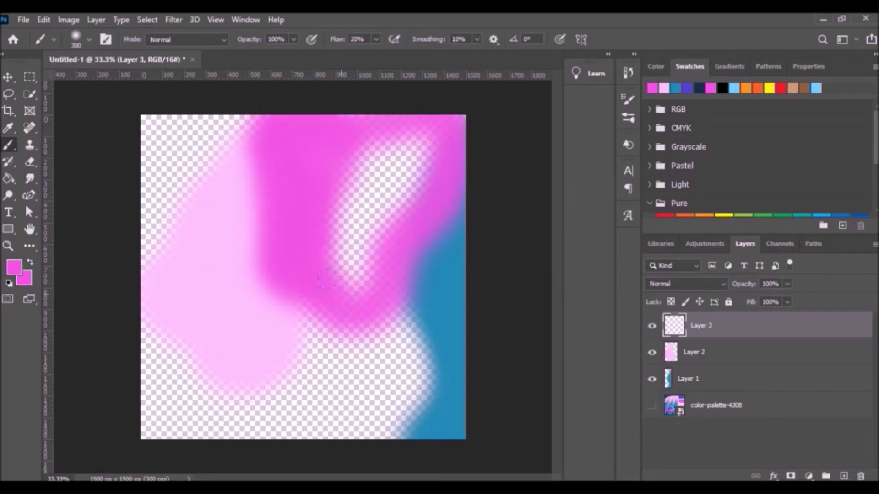
{"action": "key", "text": "ctrl+shift+alt+n"}
{"action": "left_click", "coordinate": [686, 88]}
{"action": "left_click_drag", "start_coordinate": [193, 137], "coordinate": [155, 257]}
{"action": "key", "text": "ctrl+shift+alt+n"}
{"action": "left_click", "coordinate": [687, 88]}
{"action": "left_click_drag", "start_coordinate": [165, 412], "coordinate": [133, 323]}
Step: On further new layers, paint light pink in the lower canvas, magenta along the bottom, and purple at lower centre
{"action": "key", "text": "ctrl+shift+alt+n"}
{"action": "left_click", "coordinate": [686, 88]}
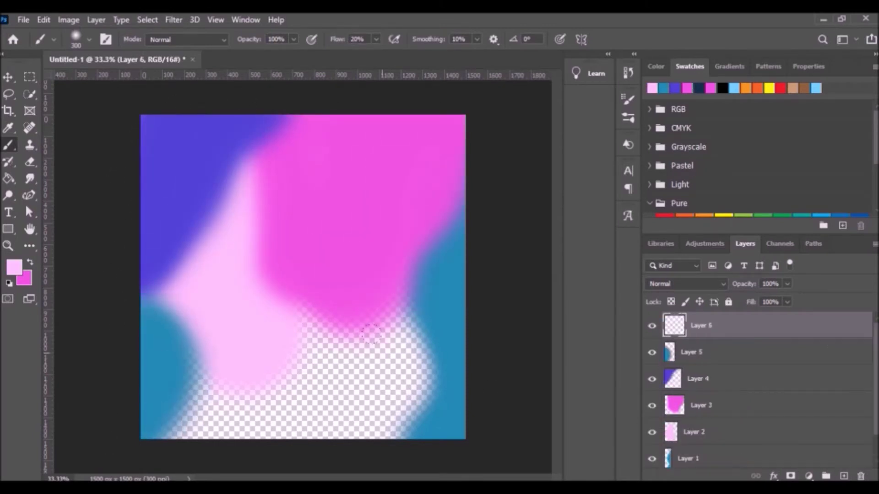
{"action": "left_click_drag", "start_coordinate": [303, 343], "coordinate": [430, 412]}
{"action": "key", "text": "ctrl+shift+alt+n"}
{"action": "left_click", "coordinate": [687, 88]}
{"action": "left_click_drag", "start_coordinate": [193, 430], "coordinate": [348, 380]}
{"action": "key", "text": "ctrl+shift+alt+n"}
{"action": "left_click", "coordinate": [685, 88]}
{"action": "left_click_drag", "start_coordinate": [339, 321], "coordinate": [321, 402]}
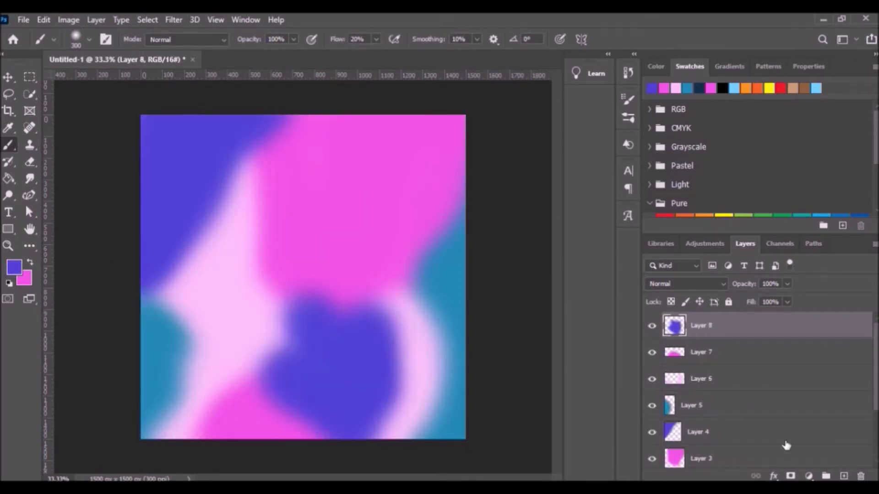
Step: Apply a 300-pixel Gaussian Blur to Layer 8
{"action": "left_click", "coordinate": [173, 19]}
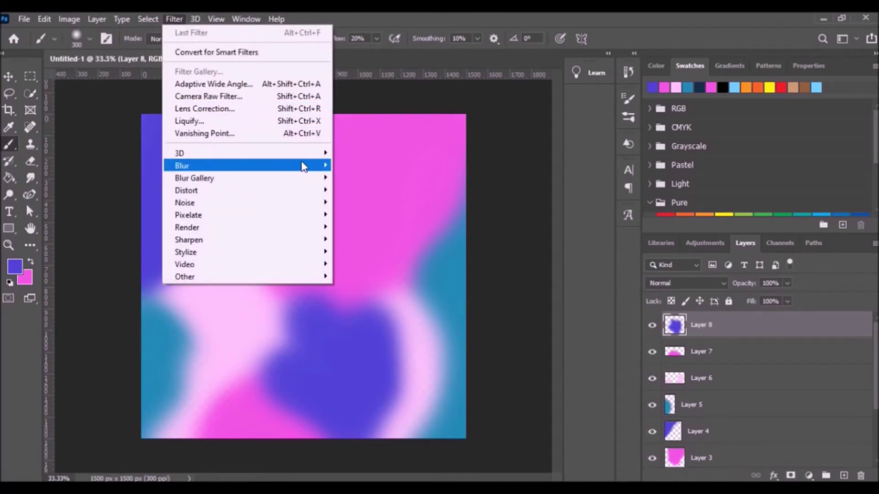
{"action": "mouse_move", "coordinate": [316, 166]}
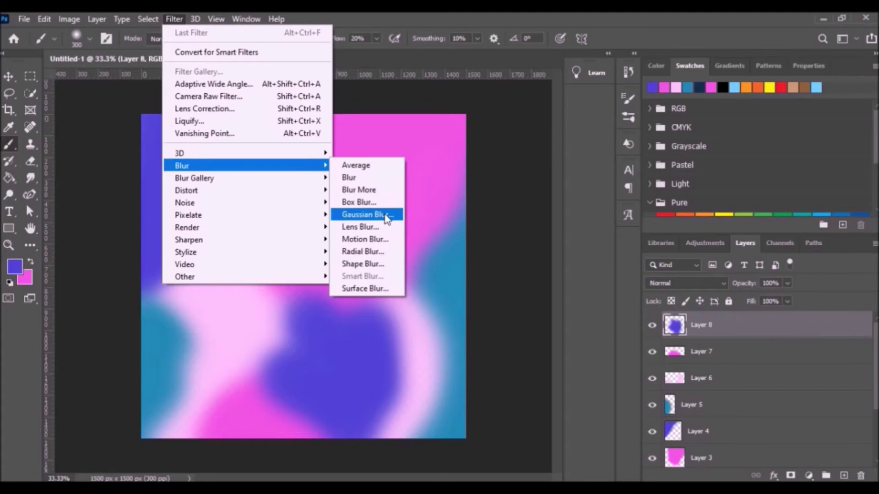
{"action": "left_click", "coordinate": [385, 214]}
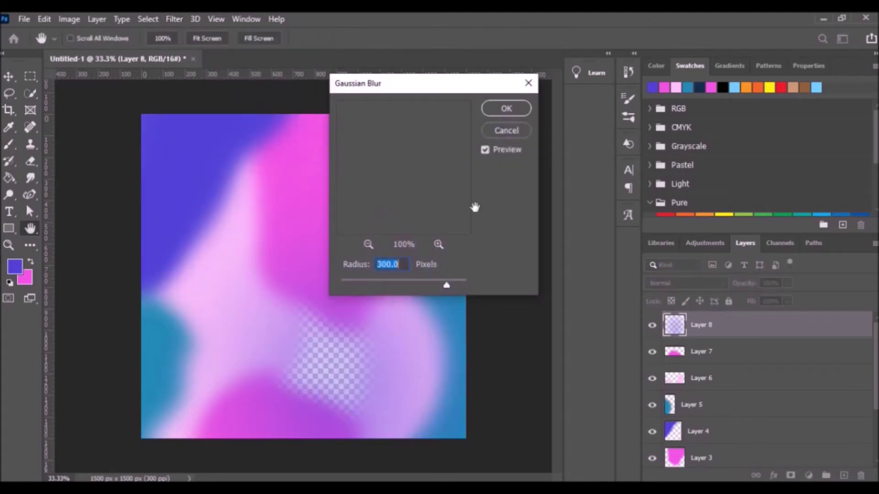
{"action": "left_click", "coordinate": [494, 114]}
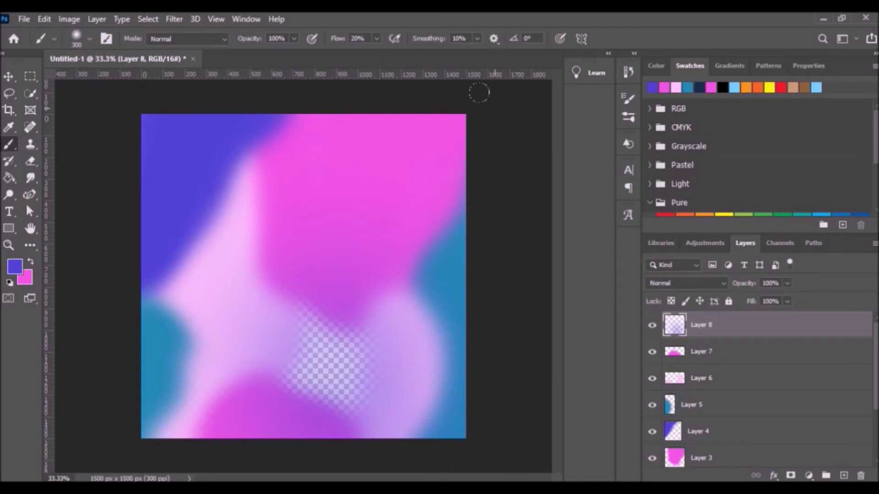
Step: Reapply the same Gaussian Blur to Layers 7 down through Layer 1
{"action": "left_click", "coordinate": [724, 357]}
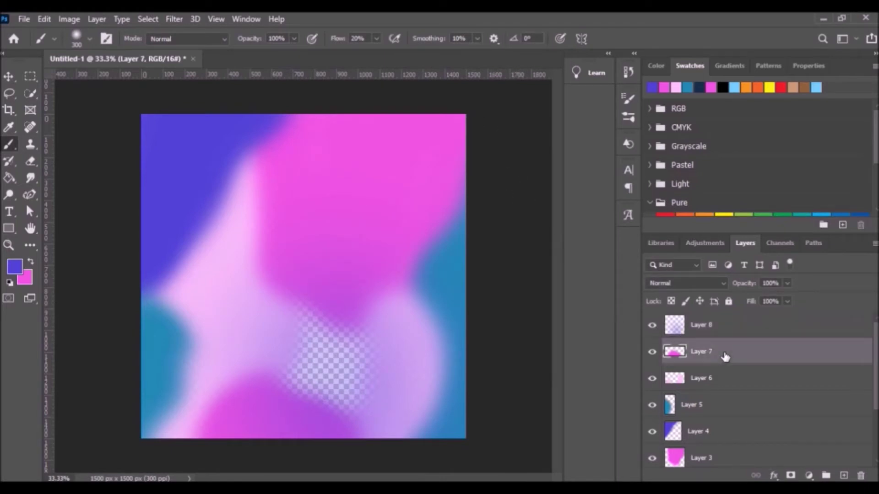
{"action": "left_click", "coordinate": [174, 21]}
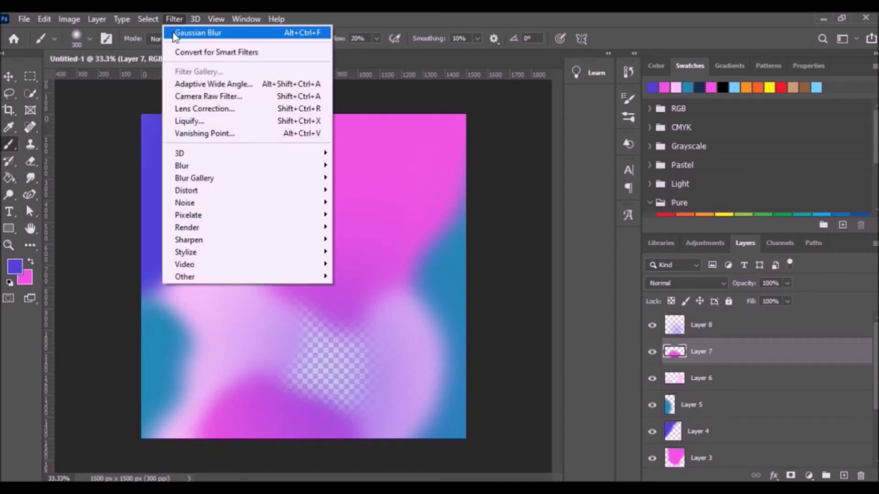
{"action": "left_click", "coordinate": [174, 33]}
{"action": "left_click", "coordinate": [724, 378]}
{"action": "left_click", "coordinate": [174, 19]}
{"action": "left_click", "coordinate": [174, 33]}
{"action": "left_click", "coordinate": [723, 431]}
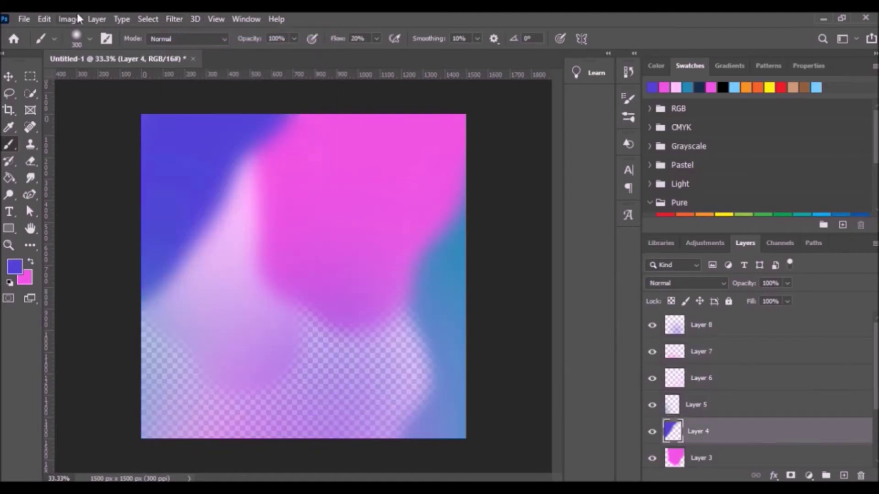
{"action": "scroll", "coordinate": [755, 389], "scroll_direction": "down", "scroll_amount": 3}
{"action": "left_click", "coordinate": [724, 378]}
{"action": "left_click", "coordinate": [724, 405]}
{"action": "left_click", "coordinate": [765, 439]}
{"action": "key", "text": "alt+ctrl+f"}
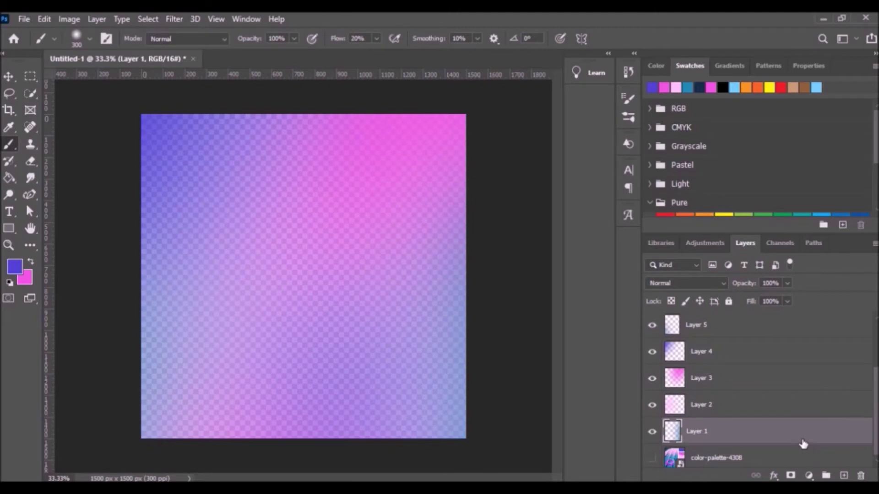
Step: Select all the colour layers and put them into Group 1
{"action": "scroll", "coordinate": [798, 366], "scroll_direction": "up", "scroll_amount": 3}
{"action": "left_click", "coordinate": [798, 341], "text": "shift"}
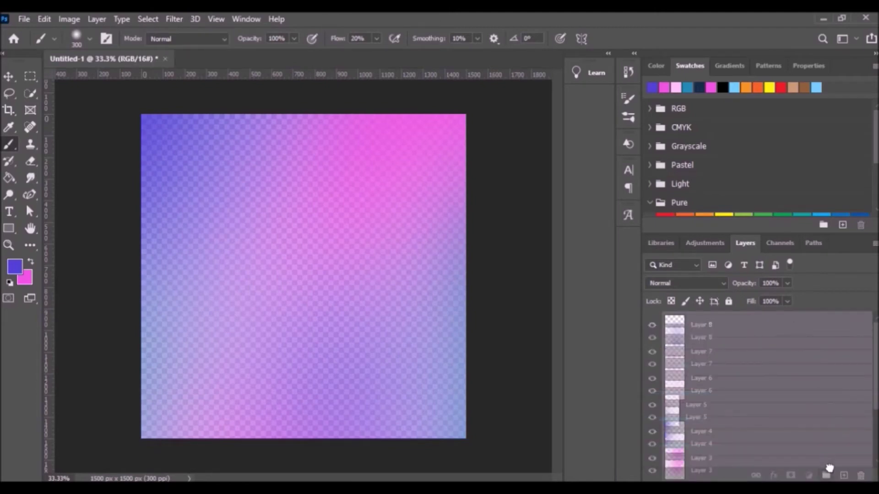
{"action": "left_click", "coordinate": [826, 476]}
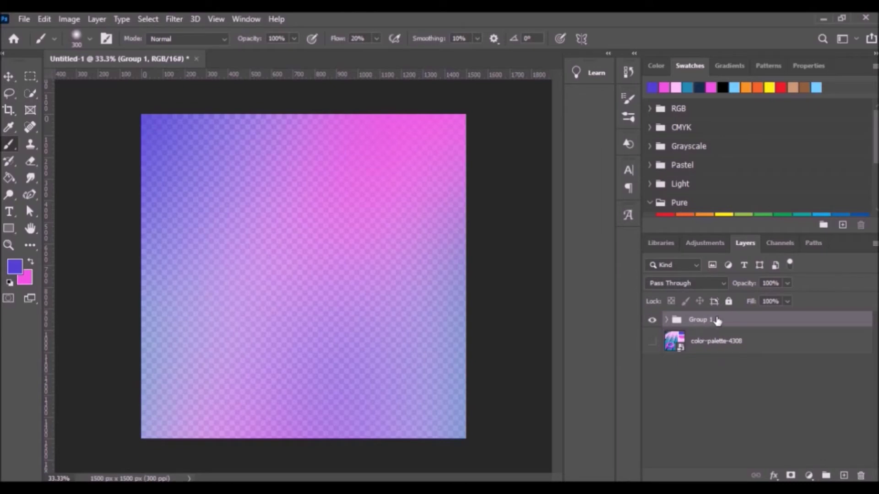
Step: Duplicate Group 1 repeatedly until Group 1 copy 5 exists, then expand it
{"action": "right_click", "coordinate": [717, 320]}
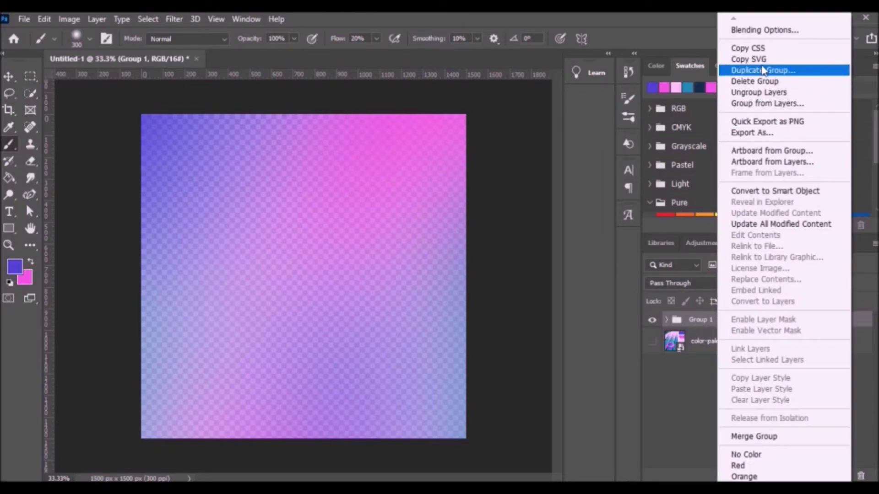
{"action": "left_click", "coordinate": [763, 71]}
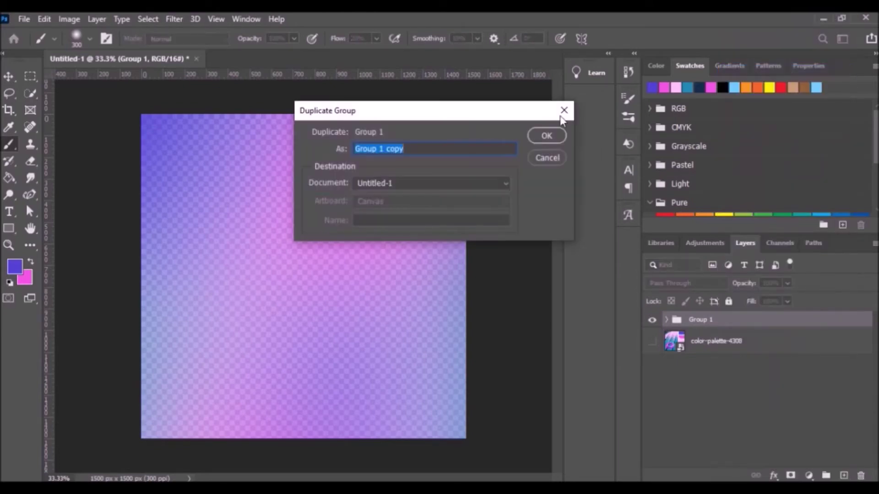
{"action": "left_click", "coordinate": [547, 136]}
{"action": "right_click", "coordinate": [717, 319]}
{"action": "key", "text": "Escape"}
{"action": "key", "text": "ctrl+j"}
{"action": "key", "text": "ctrl+j"}
{"action": "key", "text": "ctrl+j"}
{"action": "key", "text": "ctrl+j"}
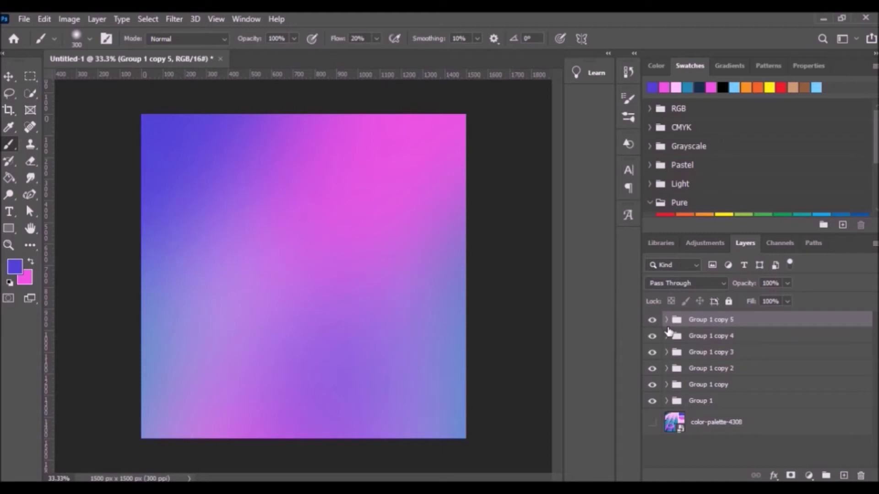
{"action": "left_click", "coordinate": [667, 320]}
{"action": "scroll", "coordinate": [728, 437], "scroll_direction": "down", "scroll_amount": 5}
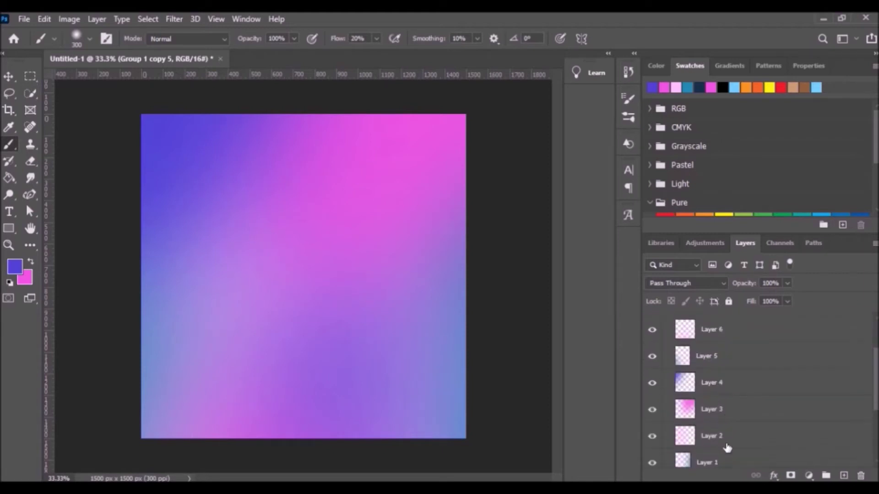
Step: Add 0.5% uniform noise to Layer 1 in Group 1 copy 5
{"action": "left_click", "coordinate": [727, 413]}
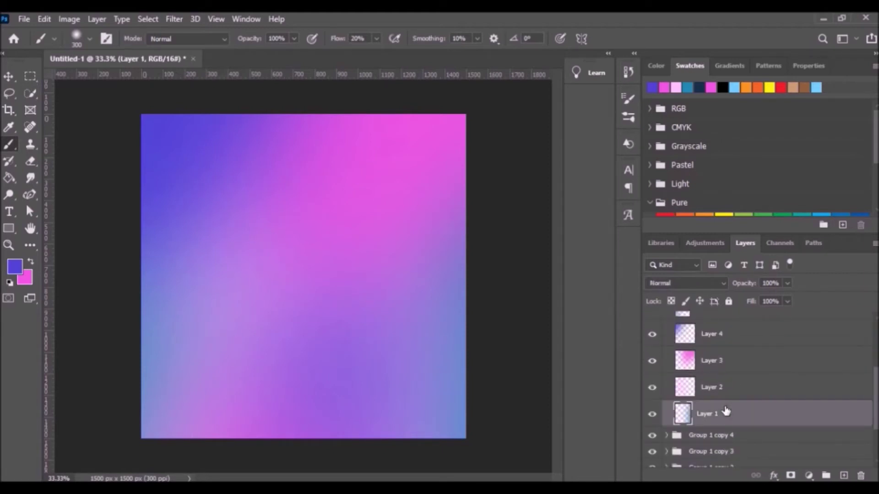
{"action": "left_click", "coordinate": [174, 21]}
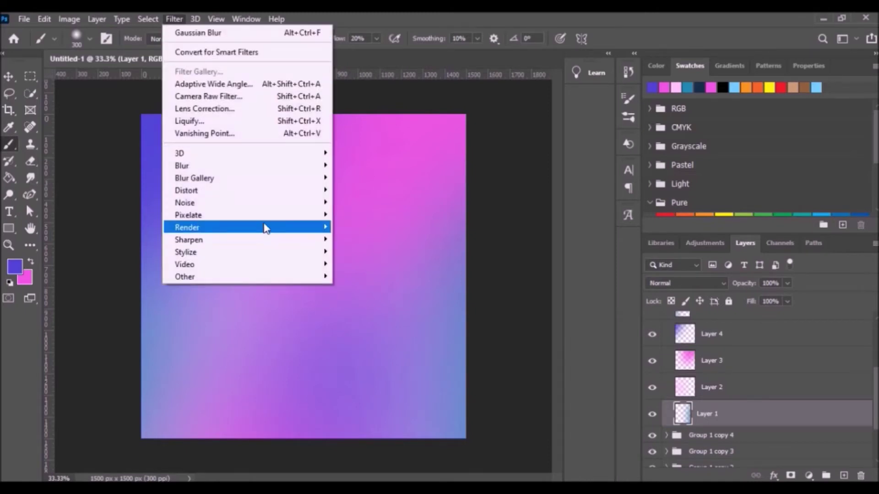
{"action": "mouse_move", "coordinate": [290, 201]}
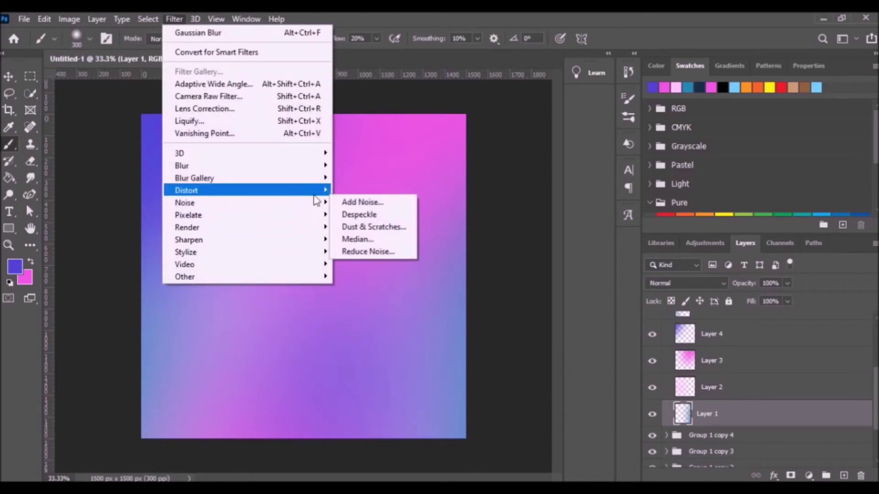
{"action": "left_click", "coordinate": [349, 203]}
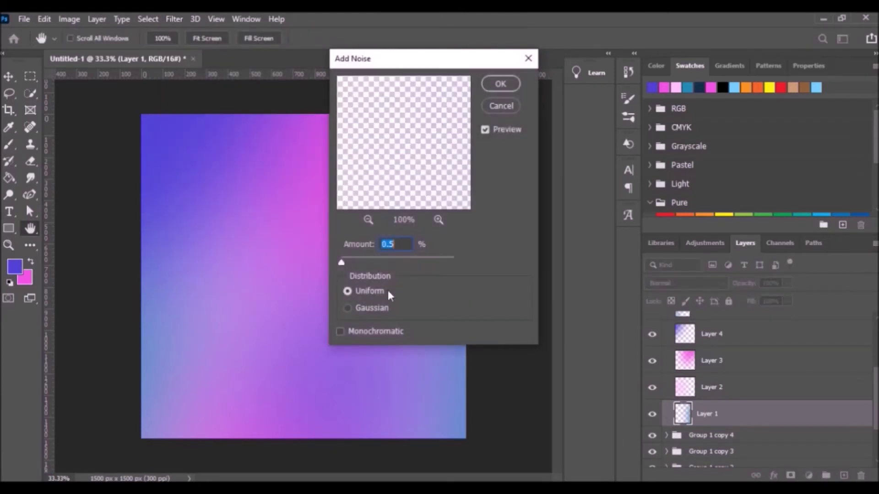
{"action": "left_click", "coordinate": [495, 86]}
Step: Repeat the Add Noise filter on Layer 2 and continue up through the layers to Layer 8
{"action": "key", "text": "b"}
{"action": "left_click", "coordinate": [714, 388]}
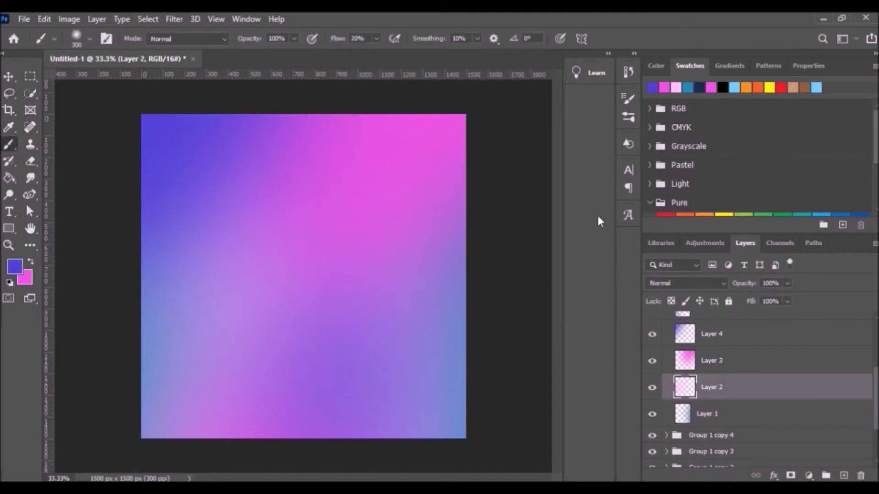
{"action": "left_click", "coordinate": [174, 19]}
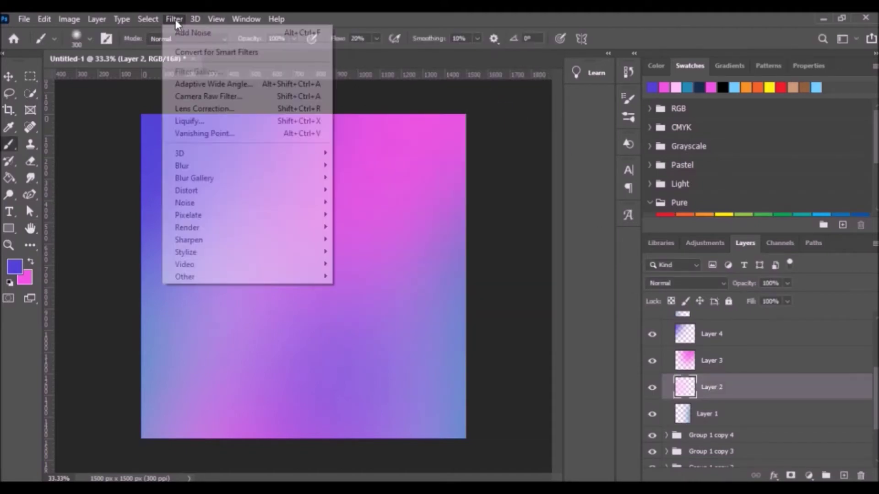
{"action": "left_click", "coordinate": [192, 33]}
{"action": "key", "text": "alt+bracketright"}
{"action": "key", "text": "alt+bracketright"}
{"action": "key", "text": "alt+bracketright"}
{"action": "key", "text": "alt+bracketright"}
{"action": "key", "text": "alt+bracketright"}
{"action": "key", "text": "alt+bracketright"}
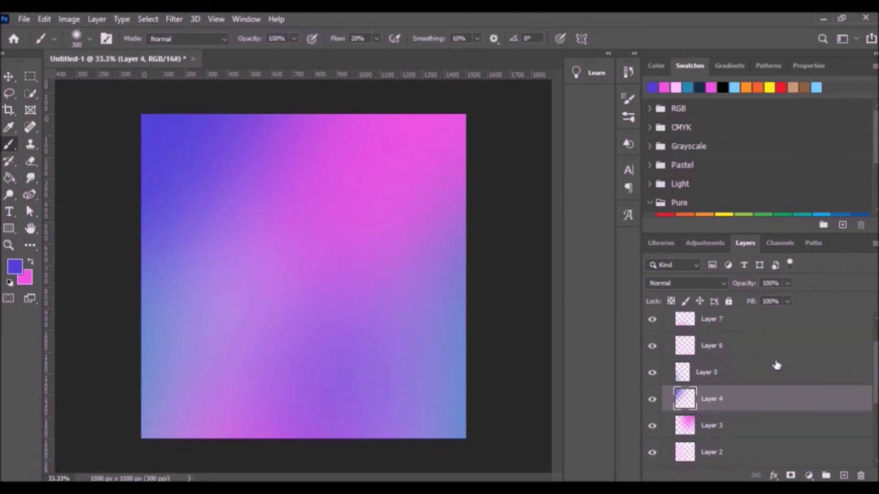
{"action": "scroll", "coordinate": [418, 308], "scroll_direction": "up", "scroll_amount": 4}
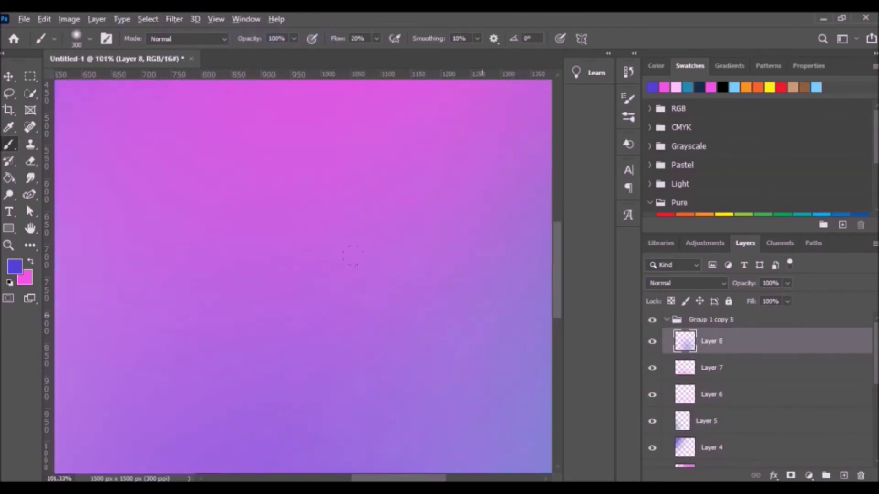
{"action": "scroll", "coordinate": [314, 300], "scroll_direction": "down", "scroll_amount": 2}
{"action": "scroll", "coordinate": [366, 274], "scroll_direction": "up", "scroll_amount": 1}
{"action": "scroll", "coordinate": [366, 274], "scroll_direction": "down", "scroll_amount": 3}
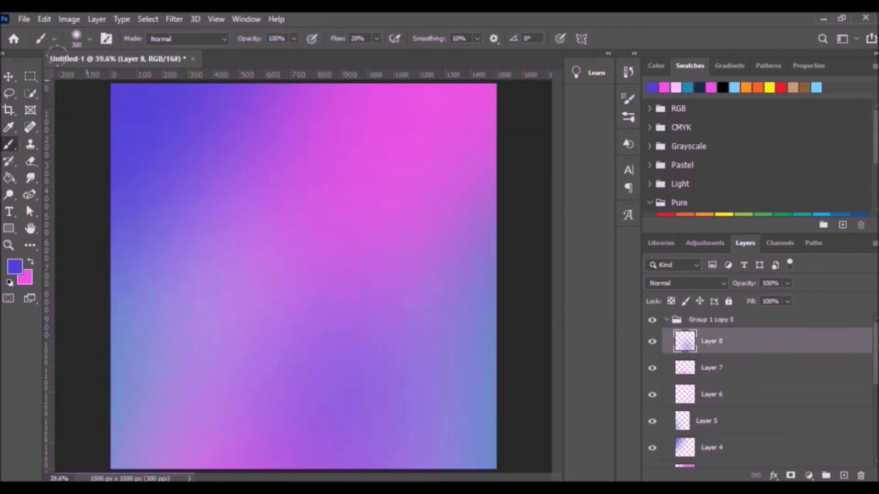
Step: Quick-export the gradient as a PNG named gradient background.png in Downloads
{"action": "left_click", "coordinate": [24, 19]}
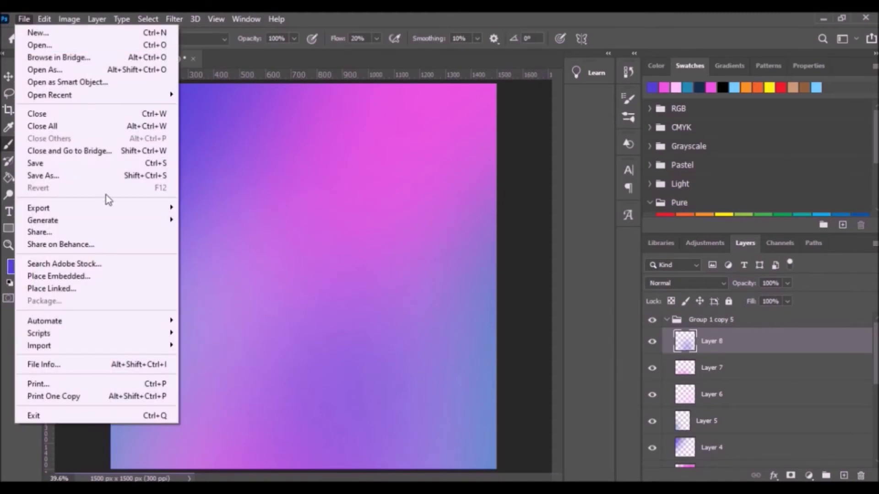
{"action": "mouse_move", "coordinate": [171, 210]}
{"action": "left_click", "coordinate": [214, 207]}
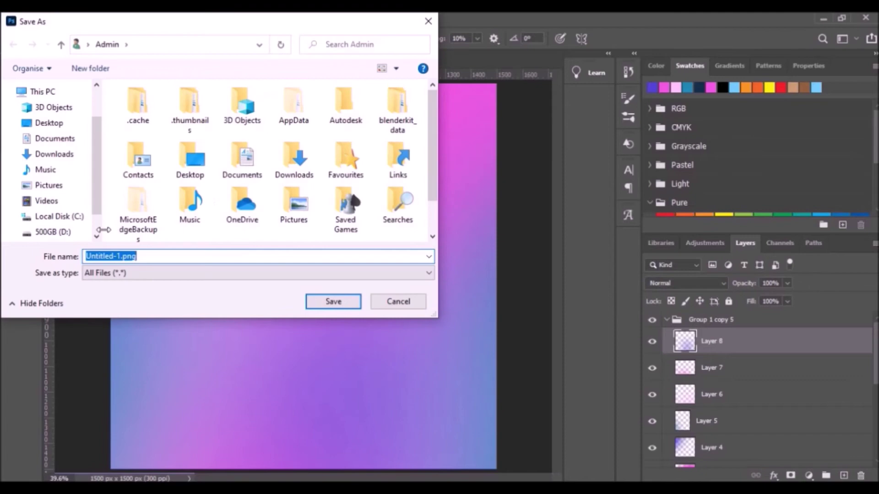
{"action": "left_click", "coordinate": [60, 157]}
{"action": "left_click", "coordinate": [111, 258]}
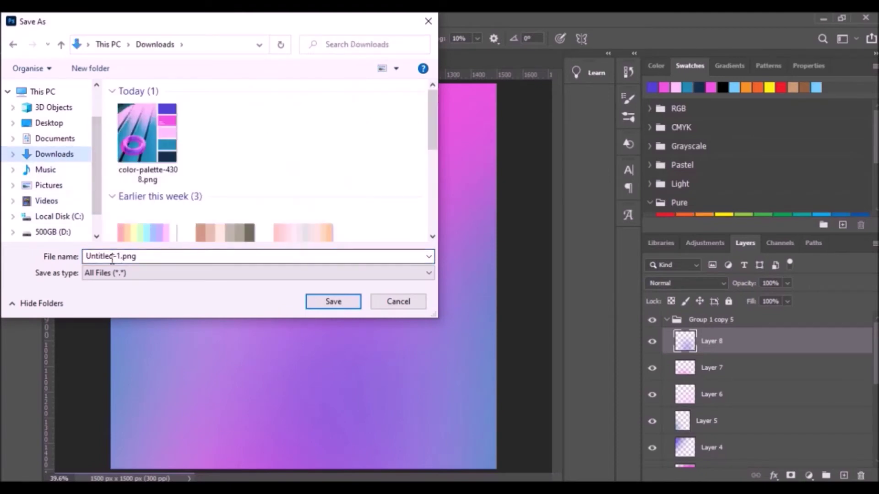
{"action": "double_click", "coordinate": [110, 256]}
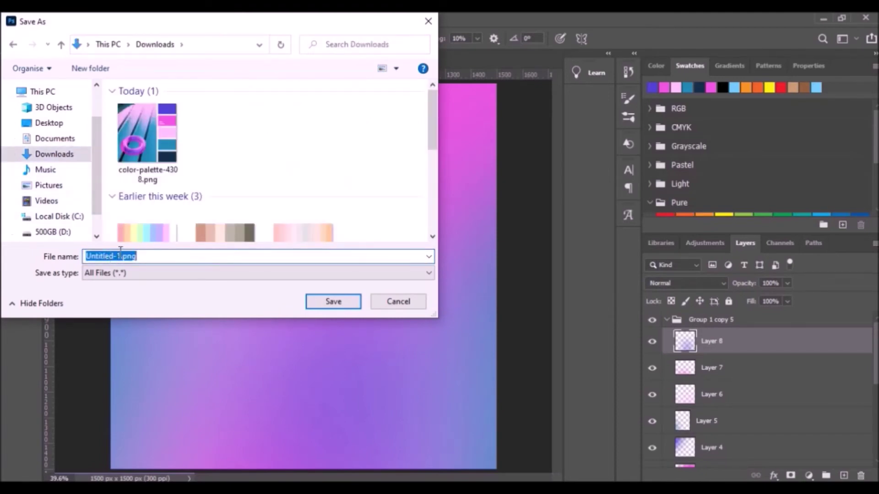
{"action": "type", "text": "gradient background"}
{"action": "left_click", "coordinate": [332, 302]}
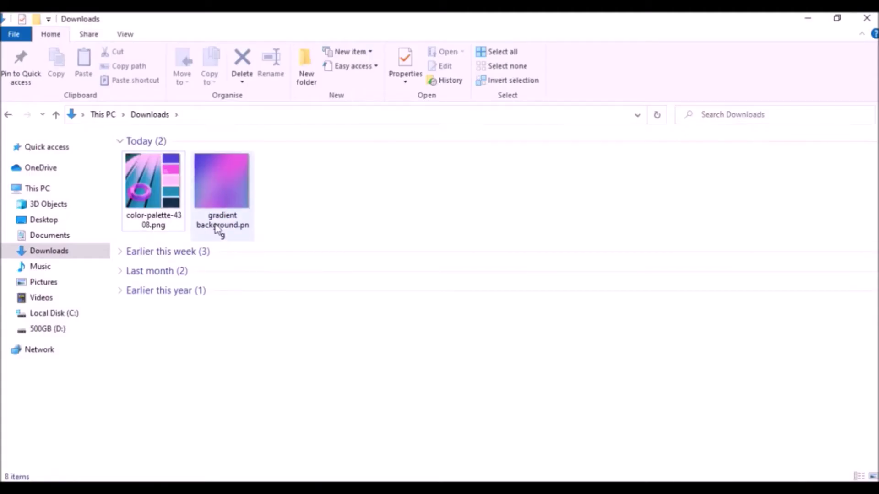
Step: Open gradient background.png to check it, then load canva.com in Chrome
{"action": "double_click", "coordinate": [224, 183]}
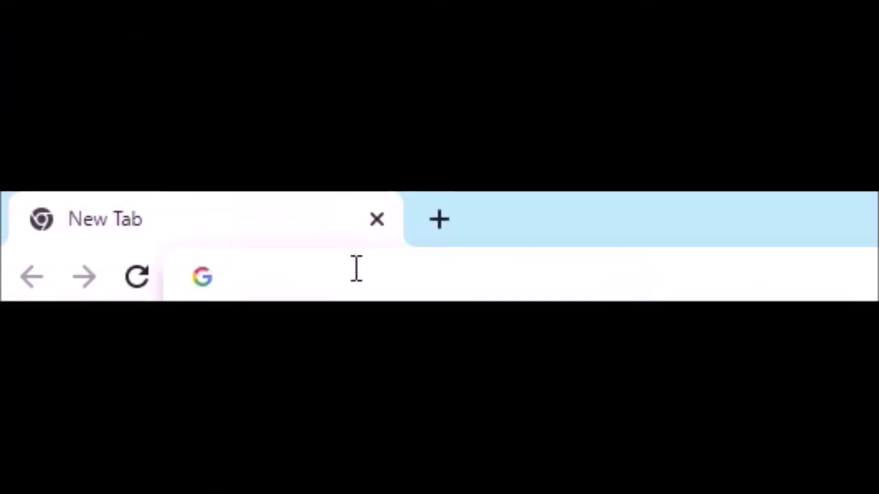
{"action": "type", "text": "canva.com"}
{"action": "key", "text": "Return"}
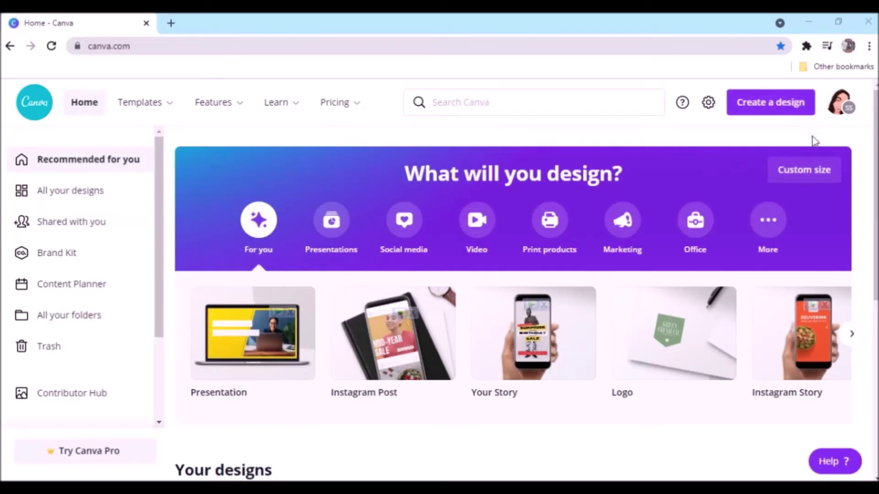
Step: Create a custom-size Canva design of 1500 × 1500 px
{"action": "left_click", "coordinate": [809, 170]}
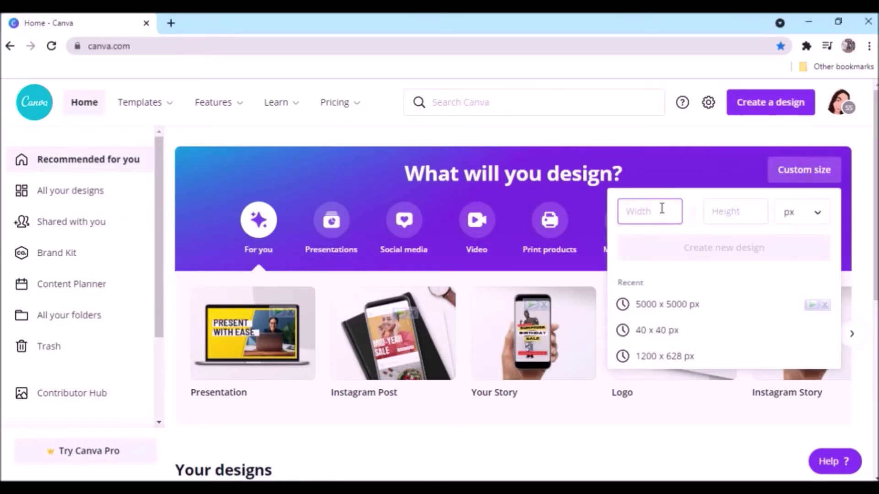
{"action": "type", "text": "1500"}
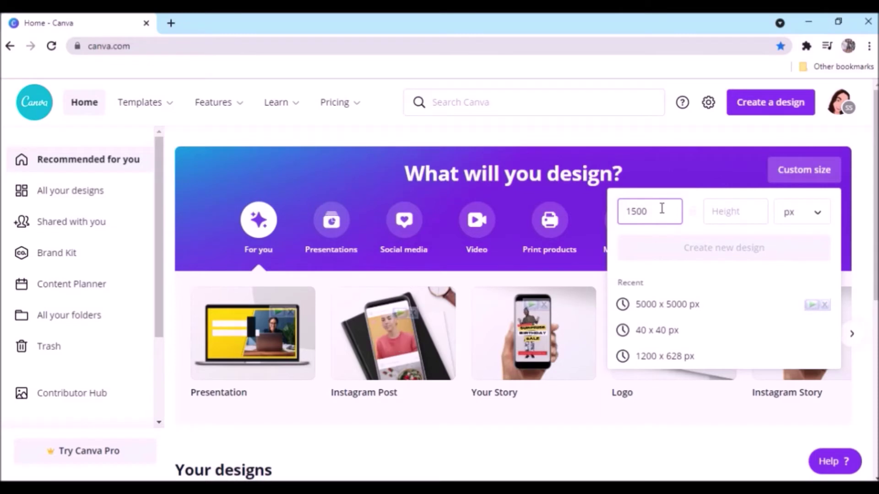
{"action": "key", "text": "Tab"}
{"action": "type", "text": "1500"}
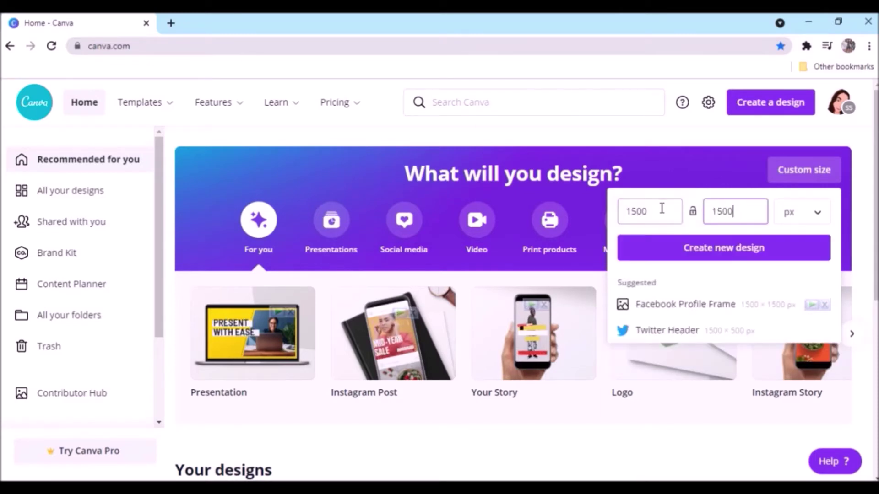
{"action": "left_click", "coordinate": [729, 259]}
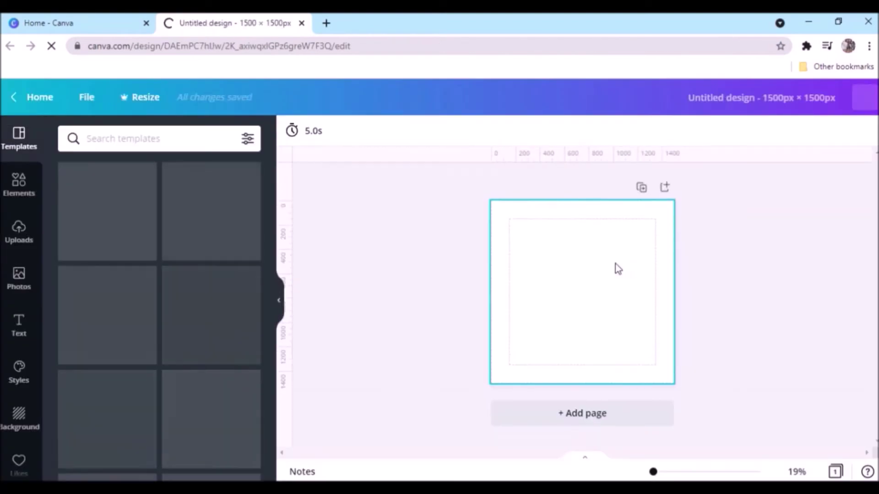
Step: Upload gradient background.png from the device, place it in a scalloped frame, and return home
{"action": "double_click", "coordinate": [29, 238]}
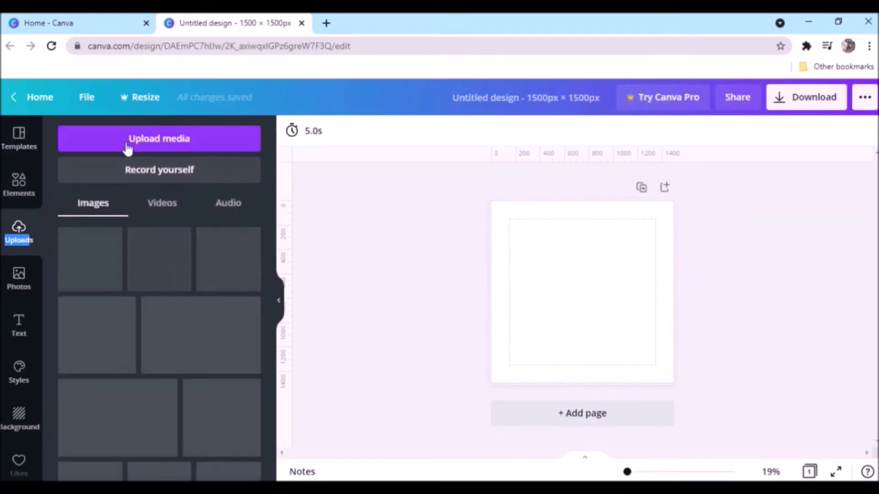
{"action": "left_click", "coordinate": [130, 137]}
{"action": "left_click", "coordinate": [80, 208]}
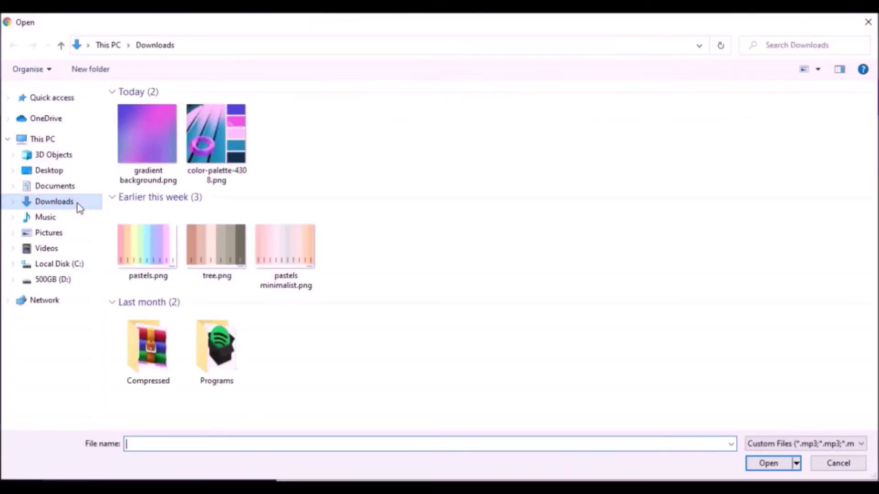
{"action": "left_click", "coordinate": [133, 160]}
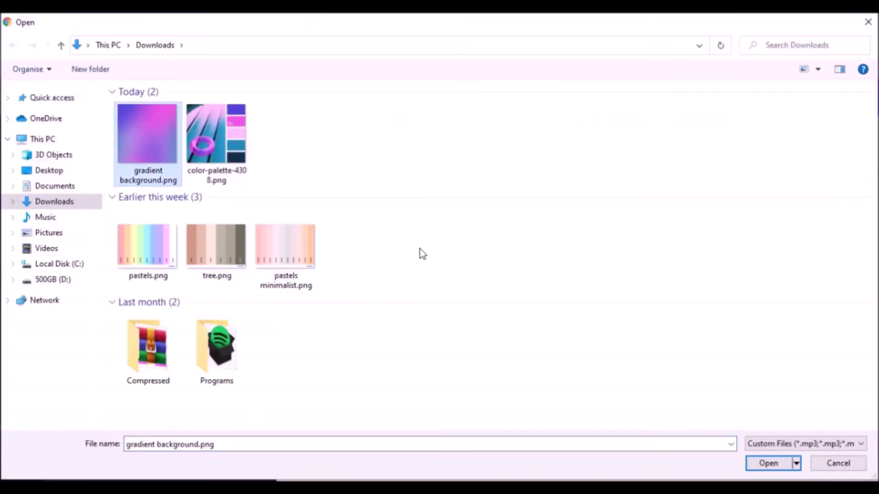
{"action": "left_click", "coordinate": [769, 464]}
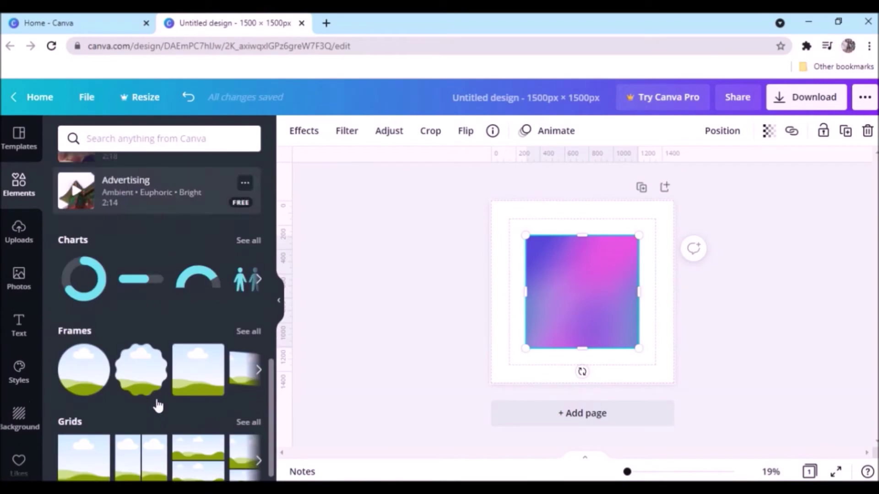
{"action": "left_click_drag", "start_coordinate": [158, 405], "coordinate": [559, 255]}
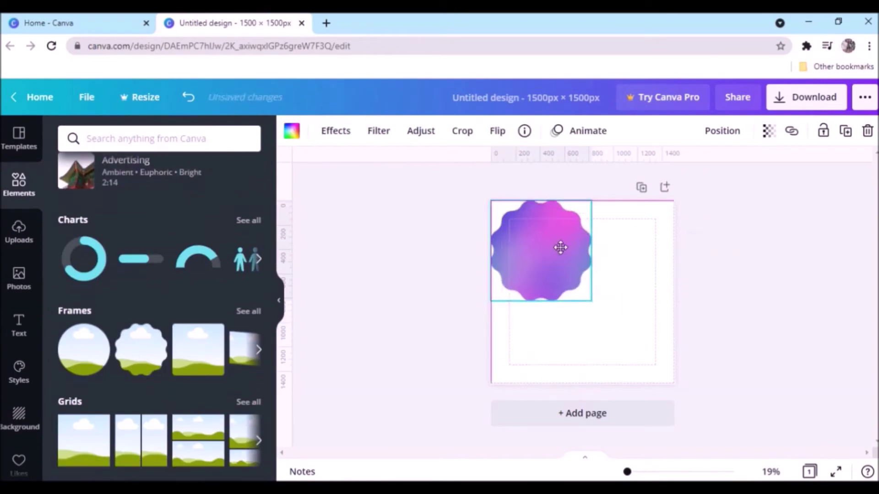
{"action": "left_click", "coordinate": [51, 23]}
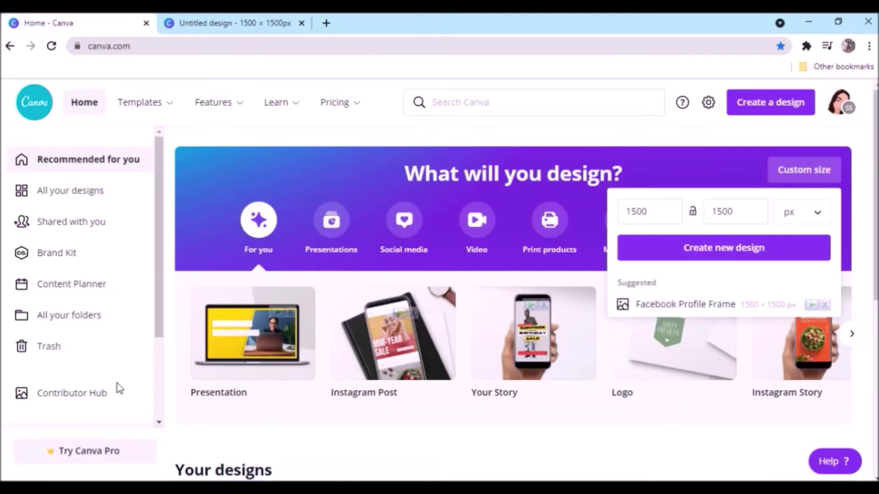
Step: Drag gradient background.png from Downloads onto the Contributor Hub upload page
{"action": "left_click", "coordinate": [117, 401]}
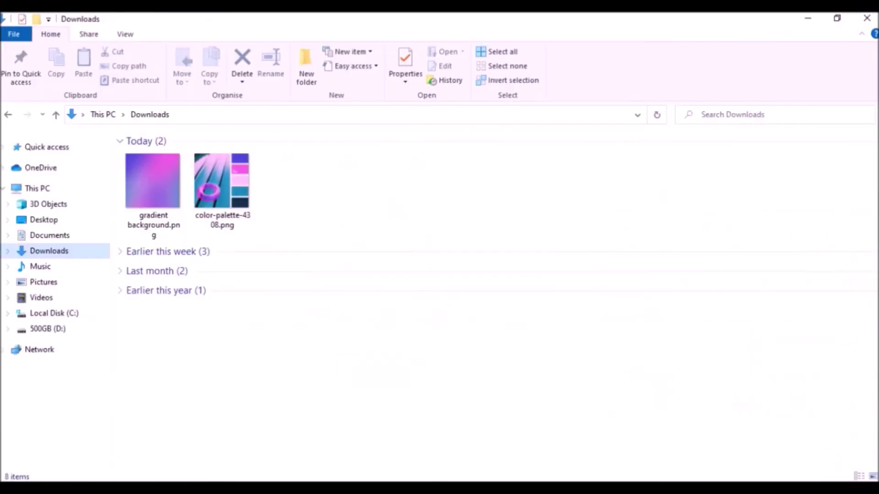
{"action": "left_click", "coordinate": [157, 180]}
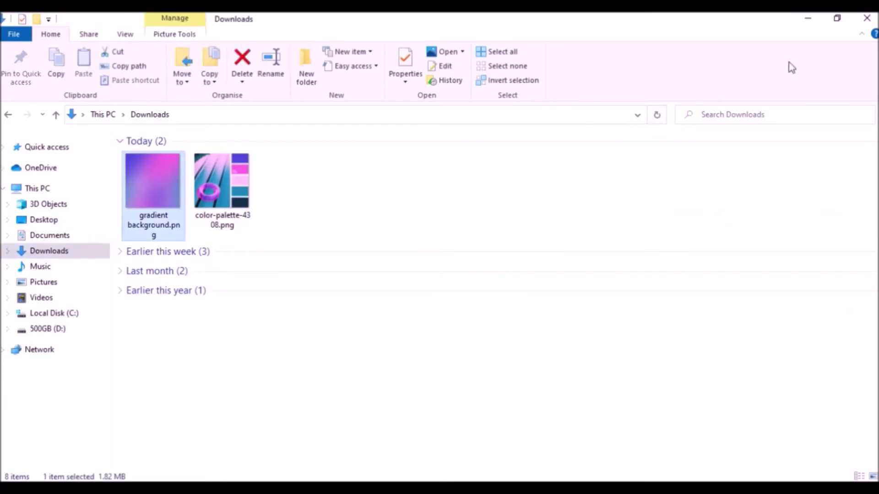
{"action": "left_click", "coordinate": [834, 20]}
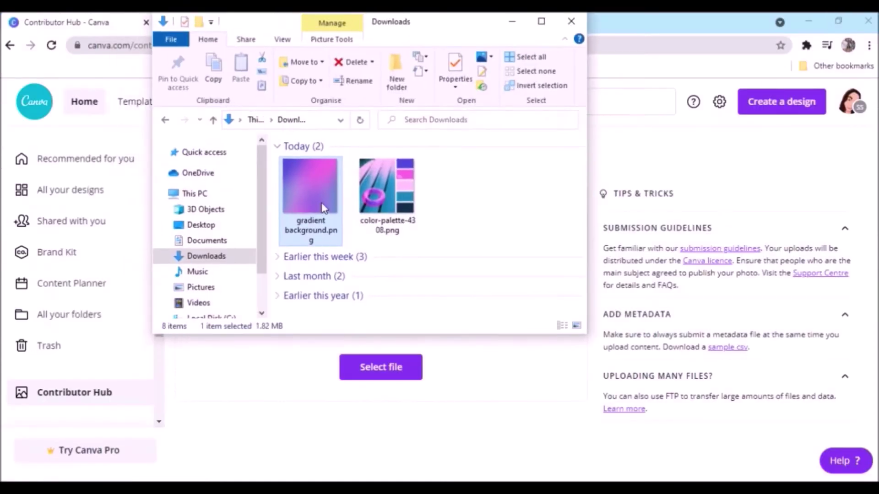
{"action": "left_click_drag", "start_coordinate": [323, 207], "coordinate": [363, 410]}
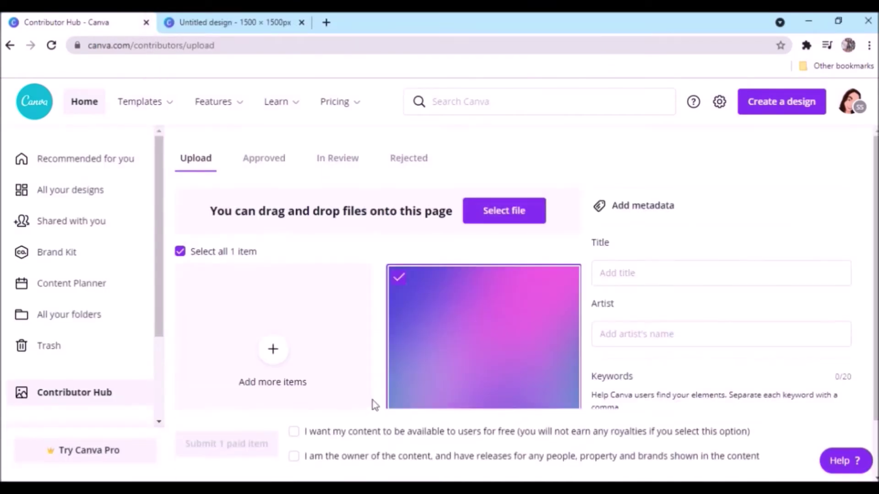
Step: Title it 'Gradient Background', enter the artist name and five keywords, confirm ownership, and submit
{"action": "left_click", "coordinate": [665, 268]}
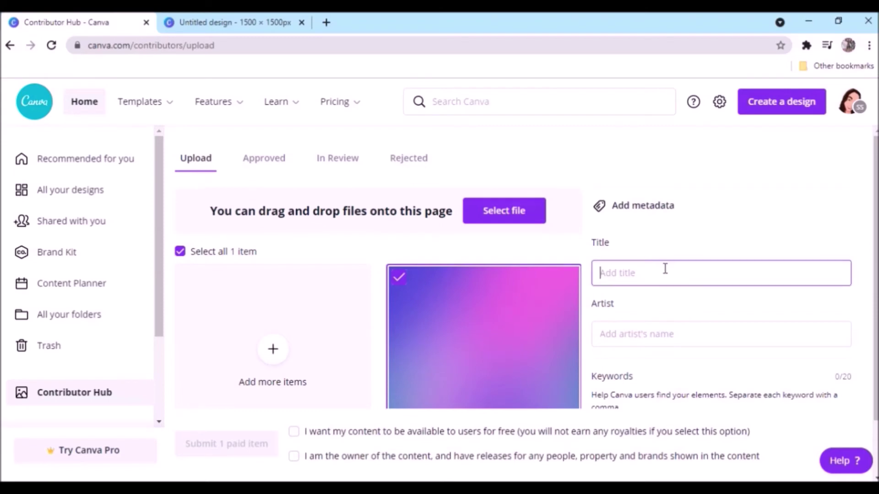
{"action": "type", "text": "Gradient Background"}
{"action": "key", "text": "Tab"}
{"action": "type", "text": "She"}
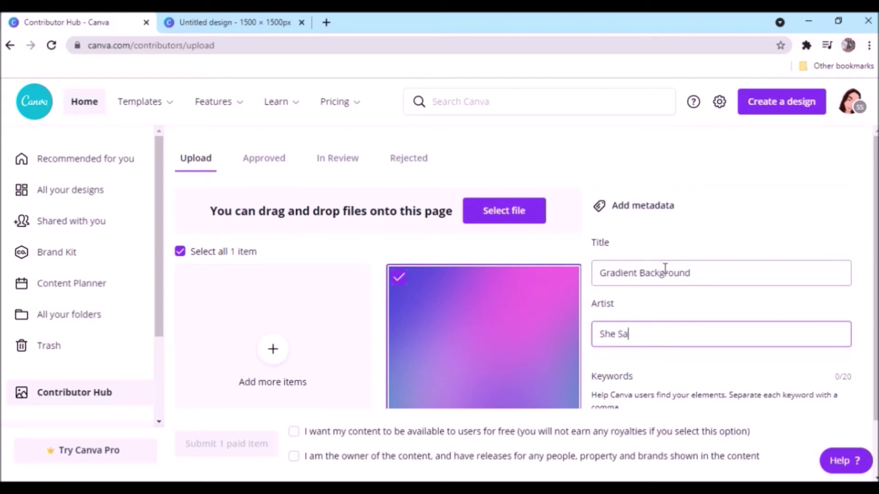
{"action": "key", "text": "Tab"}
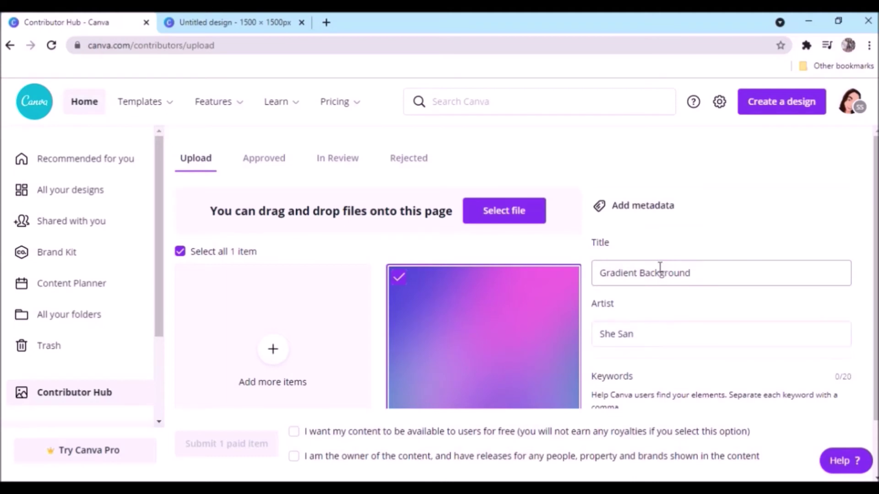
{"action": "scroll", "coordinate": [659, 268], "scroll_direction": "down", "scroll_amount": 1}
{"action": "type", "text": "gradient background,gradient,background,shesanportfolio,shesangradients,"}
{"action": "left_click", "coordinate": [297, 459]}
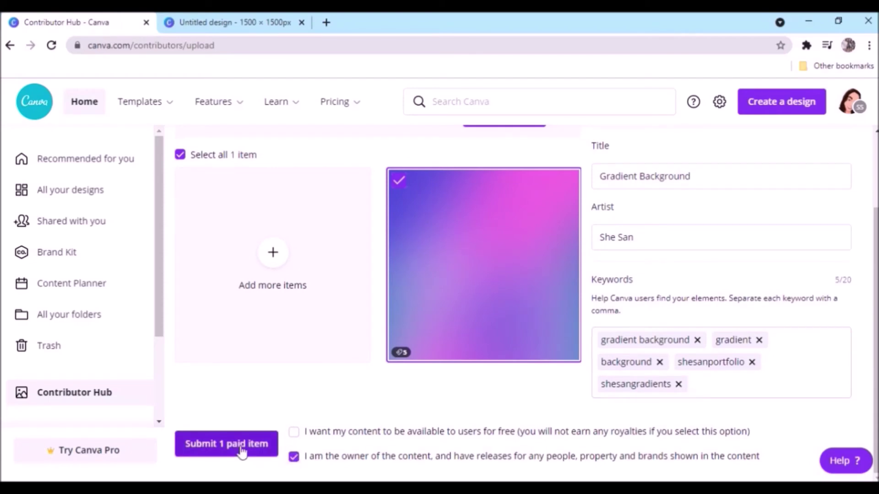
{"action": "left_click", "coordinate": [242, 448]}
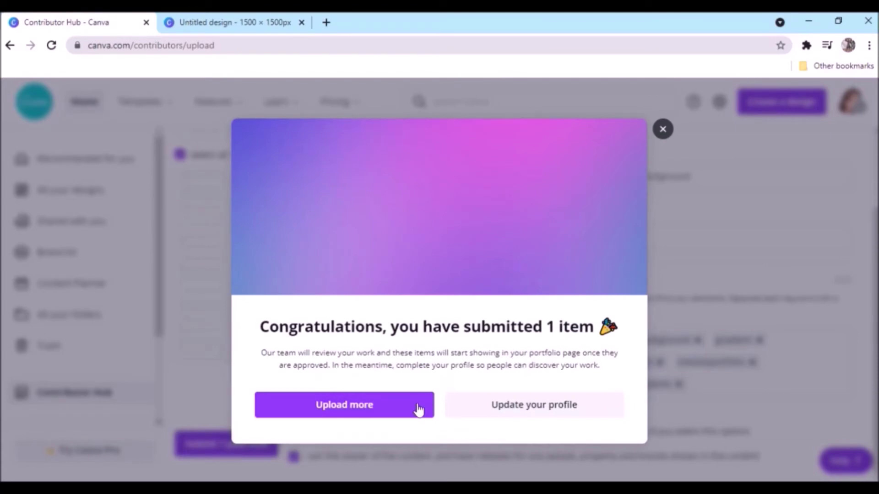
{"action": "left_click", "coordinate": [418, 409]}
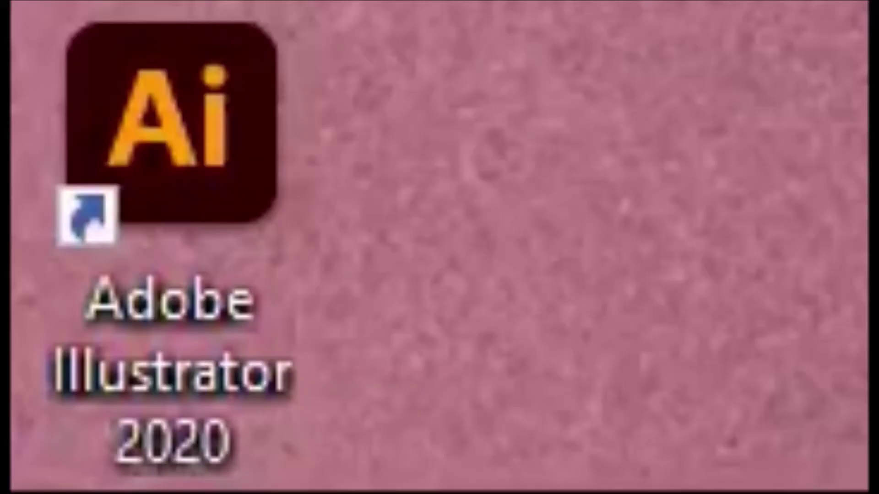
Step: Launch Illustrator 2020 and create a new 1500 × 1500 px document
{"action": "left_click", "coordinate": [154, 220]}
{"action": "double_click", "coordinate": [153, 220]}
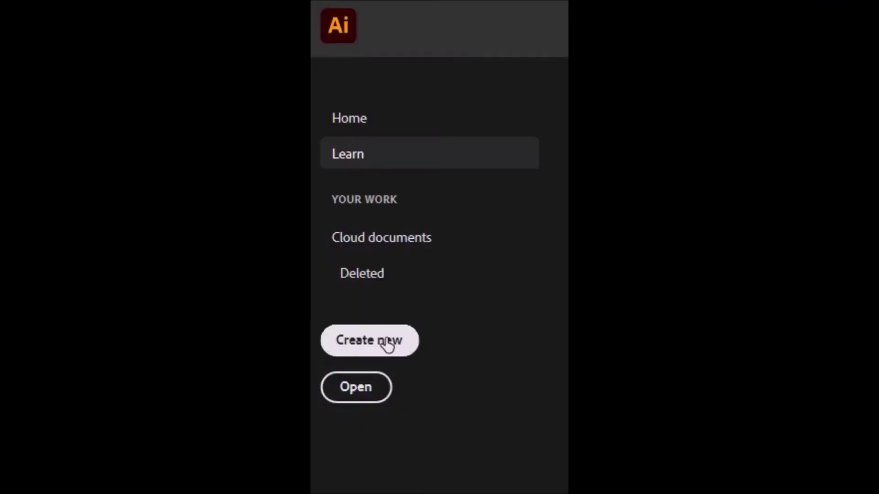
{"action": "left_click", "coordinate": [386, 346]}
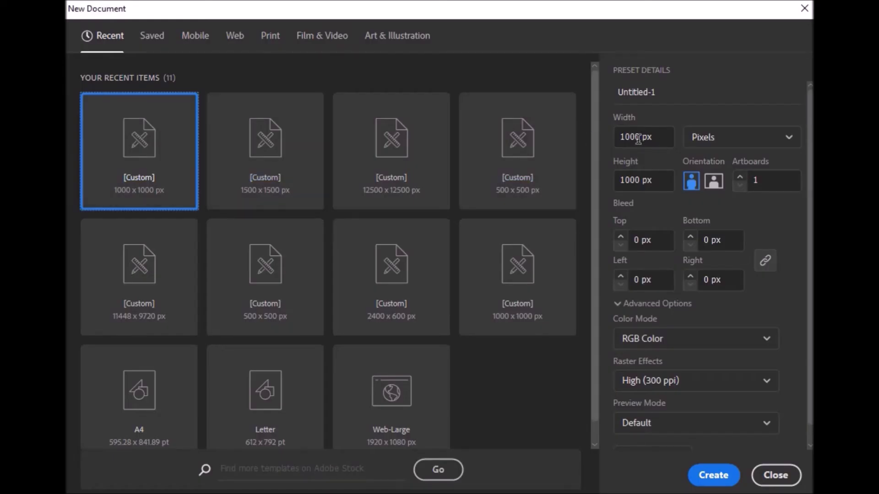
{"action": "left_click", "coordinate": [638, 137]}
{"action": "double_click", "coordinate": [637, 138]}
{"action": "type", "text": "15"}
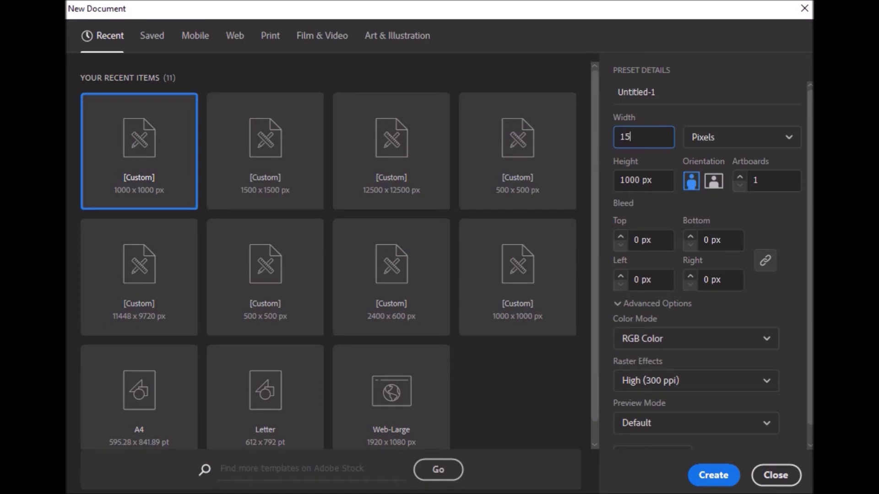
{"action": "type", "text": "00"}
{"action": "key", "text": "Tab"}
{"action": "type", "text": "1500"}
{"action": "left_click", "coordinate": [771, 202]}
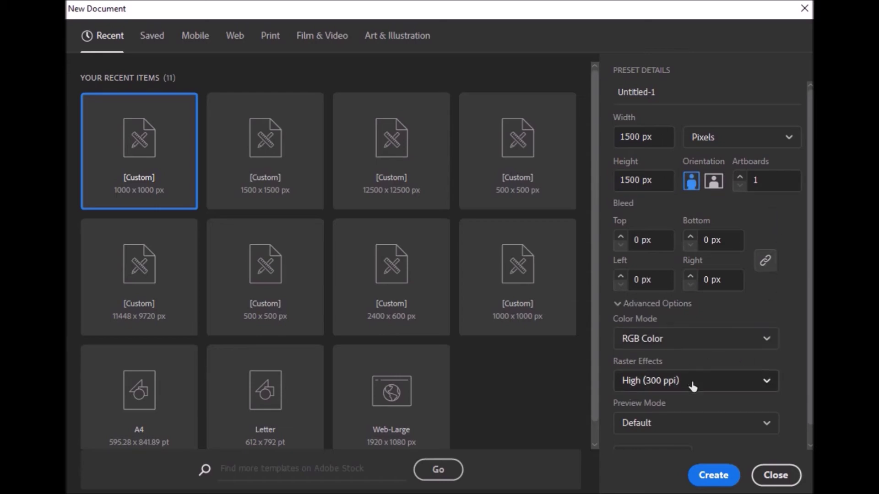
{"action": "left_click", "coordinate": [712, 474]}
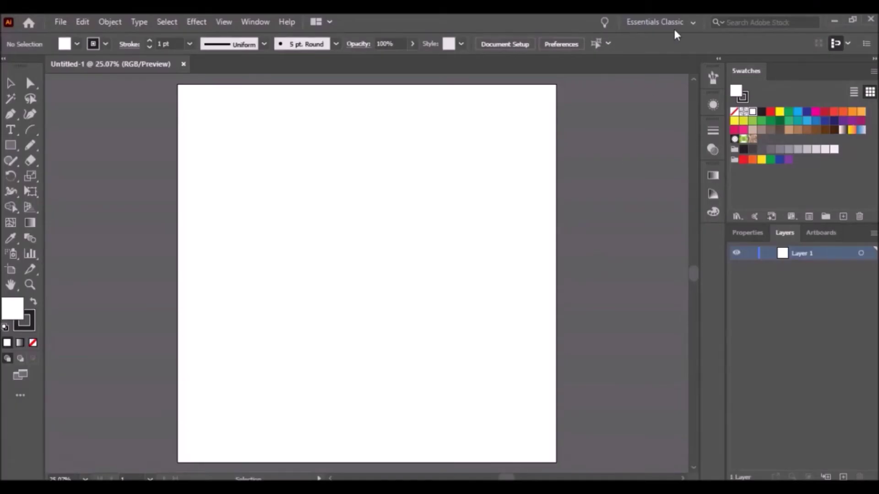
Step: Place color-palette-4308.png to the left of the artboard
{"action": "left_click", "coordinate": [62, 26]}
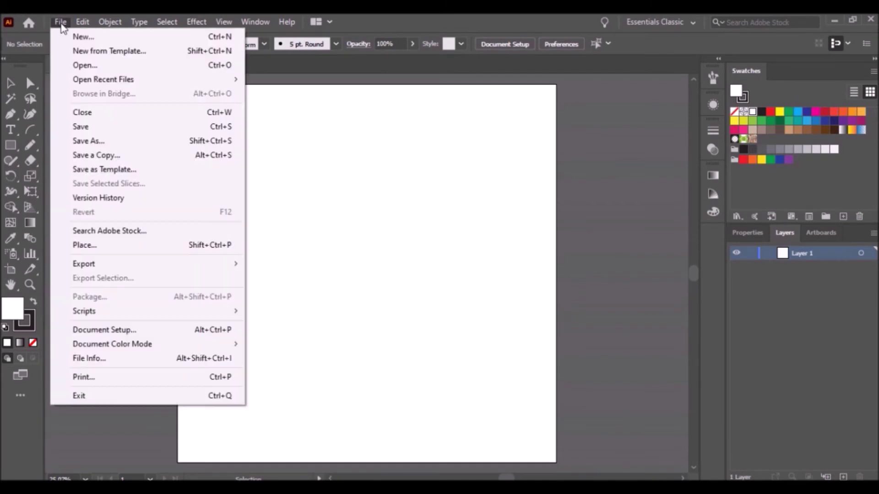
{"action": "left_click", "coordinate": [98, 245]}
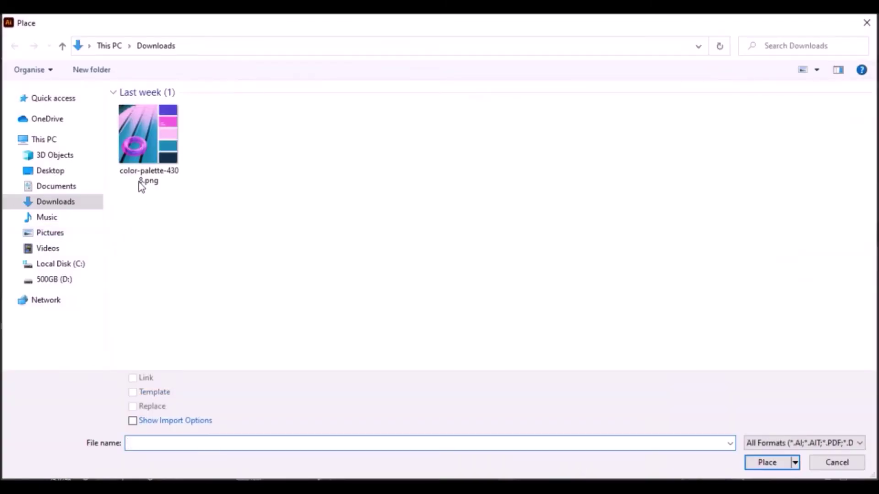
{"action": "left_click", "coordinate": [143, 180]}
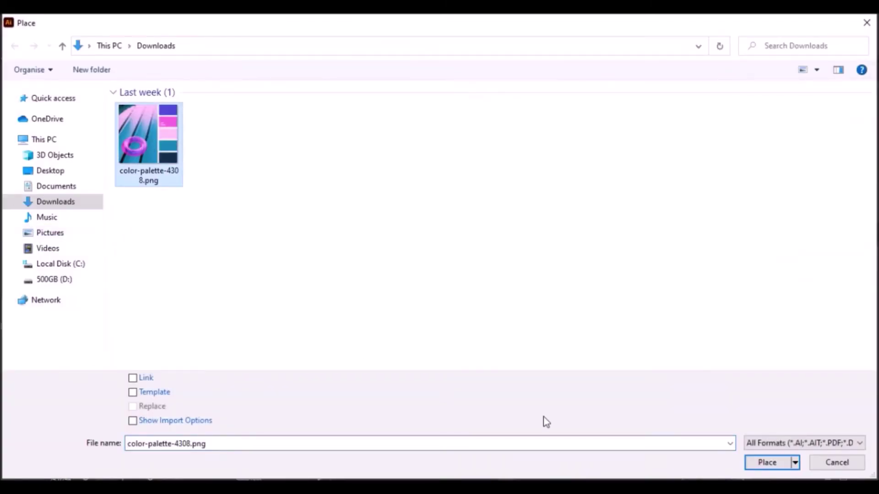
{"action": "left_click", "coordinate": [773, 463]}
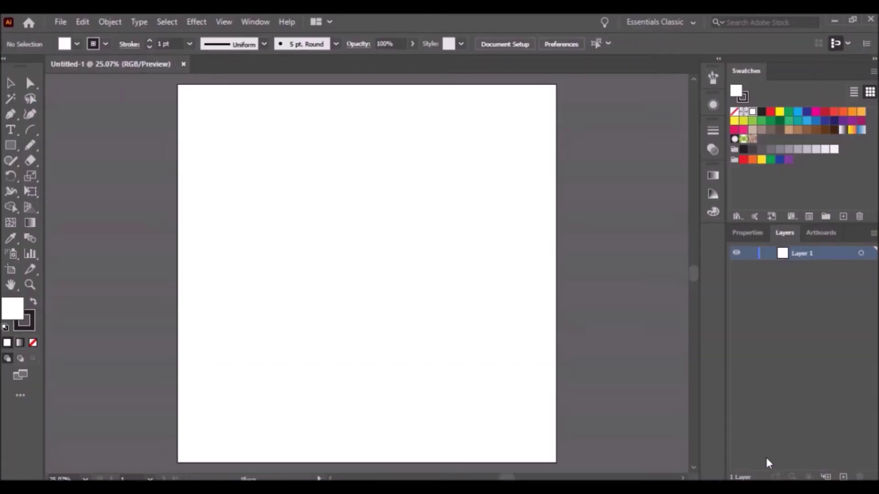
{"action": "left_click", "coordinate": [68, 169]}
{"action": "left_click", "coordinate": [496, 196]}
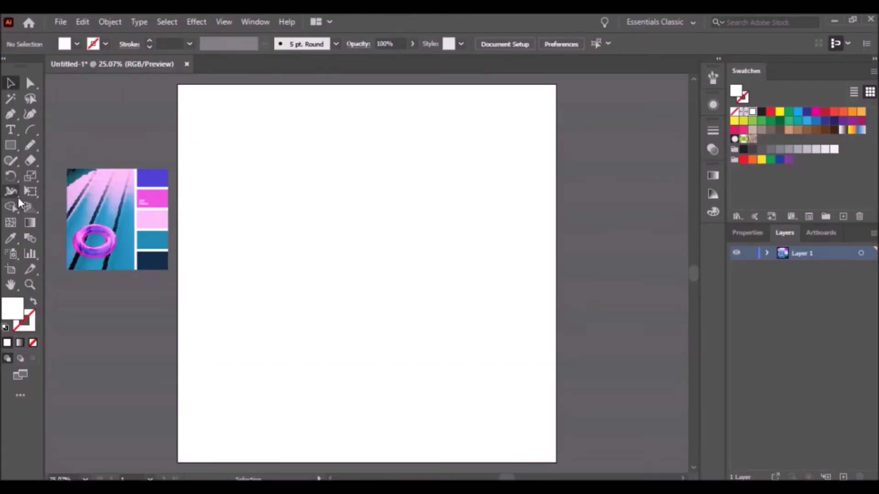
Step: Sample the teal and pink colours from the palette and save them as swatches
{"action": "left_click", "coordinate": [11, 238]}
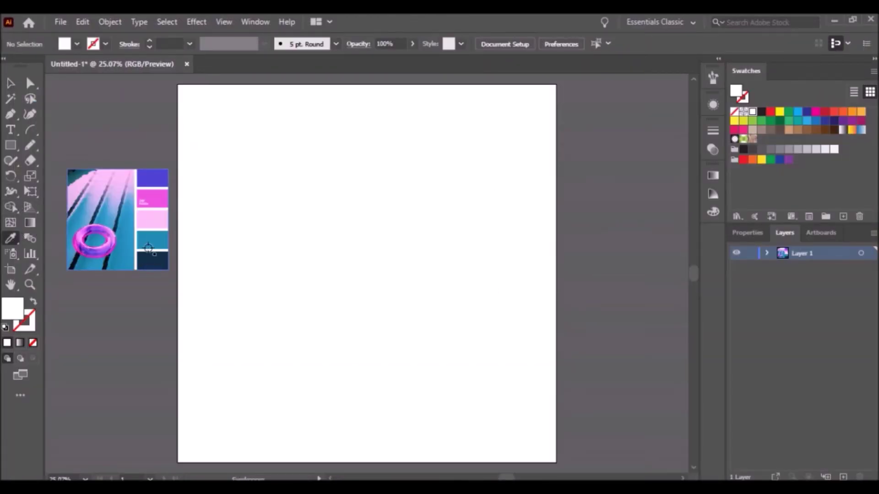
{"action": "left_click", "coordinate": [148, 248]}
{"action": "left_click", "coordinate": [841, 216]}
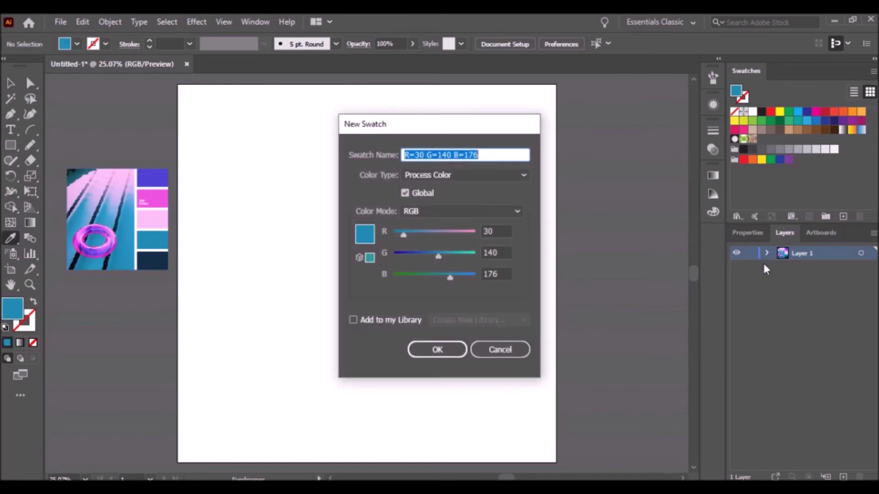
{"action": "left_click", "coordinate": [437, 350]}
{"action": "left_click", "coordinate": [152, 222]}
{"action": "left_click", "coordinate": [842, 216]}
{"action": "key", "text": "Return"}
Step: Sample the magenta and purple colours and save them as swatches
{"action": "left_click", "coordinate": [153, 198]}
{"action": "left_click", "coordinate": [843, 218]}
{"action": "key", "text": "Return"}
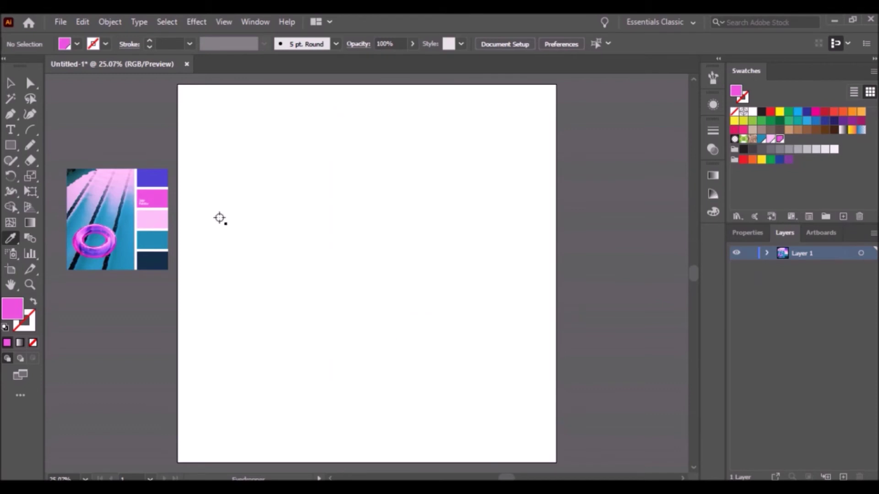
{"action": "left_click", "coordinate": [152, 177]}
{"action": "left_click", "coordinate": [843, 217]}
{"action": "left_click", "coordinate": [437, 350]}
Step: Delete the placed palette image from the canvas
{"action": "key", "text": "v"}
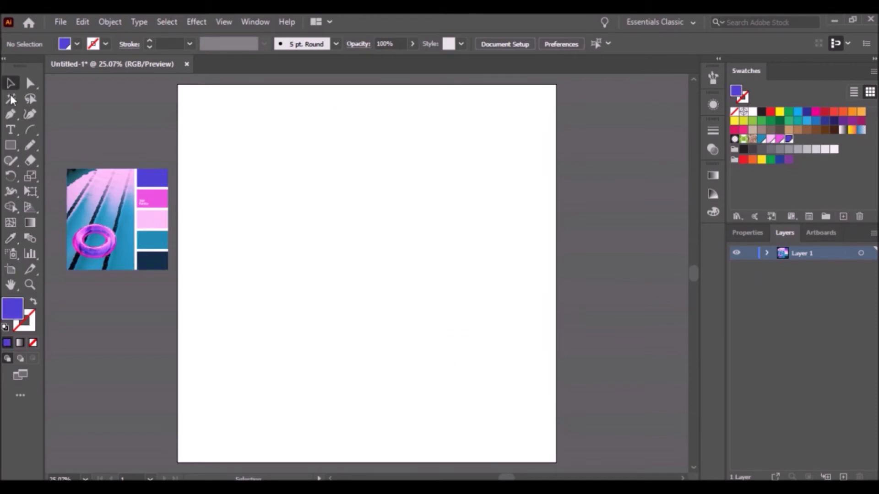
{"action": "left_click", "coordinate": [109, 220]}
{"action": "key", "text": "Delete"}
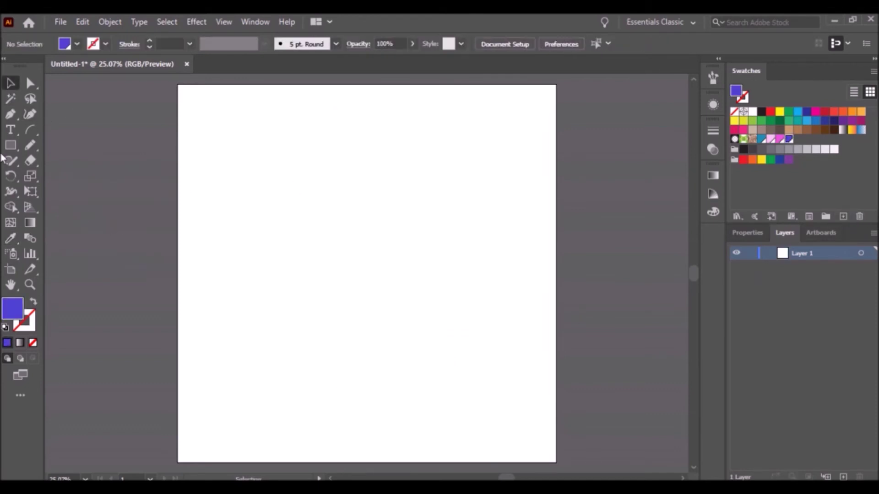
Step: Draw a 1500 × 1500 px rectangle centred horizontally and vertically on the artboard
{"action": "left_click", "coordinate": [11, 146]}
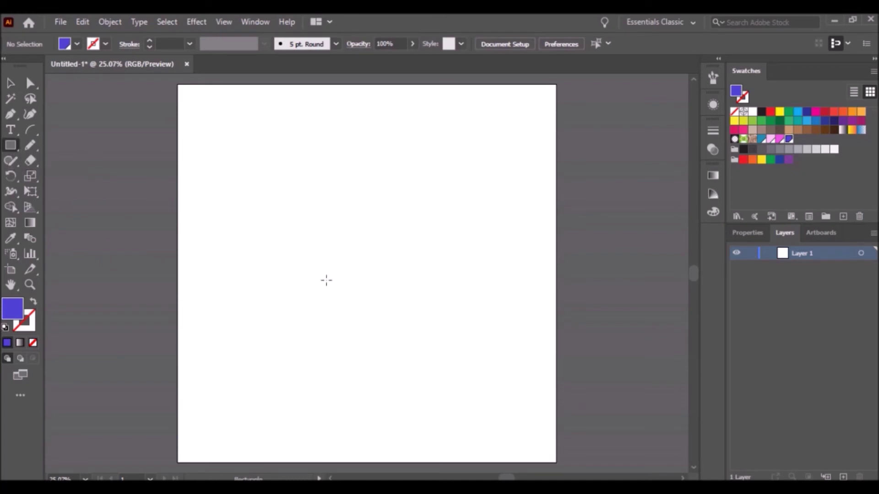
{"action": "left_click", "coordinate": [344, 246]}
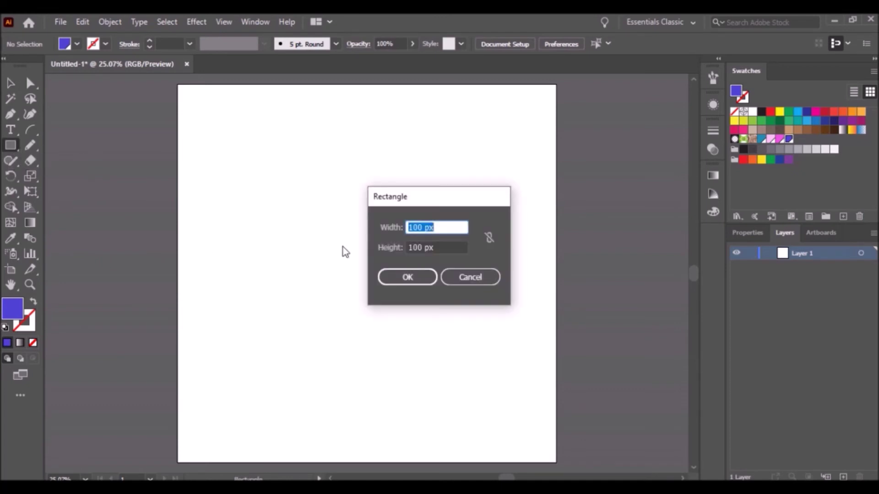
{"action": "type", "text": "15"}
{"action": "key", "text": "Tab"}
{"action": "type", "text": "1500"}
{"action": "left_click", "coordinate": [415, 276]}
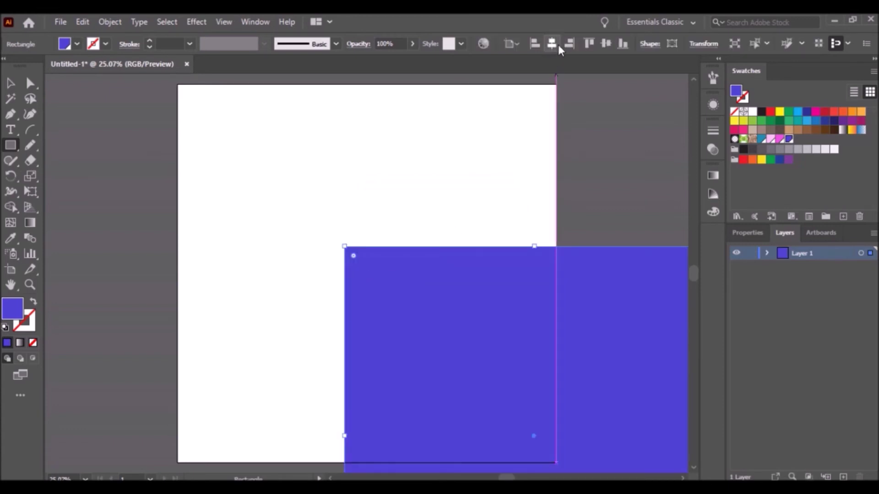
{"action": "left_click", "coordinate": [551, 44]}
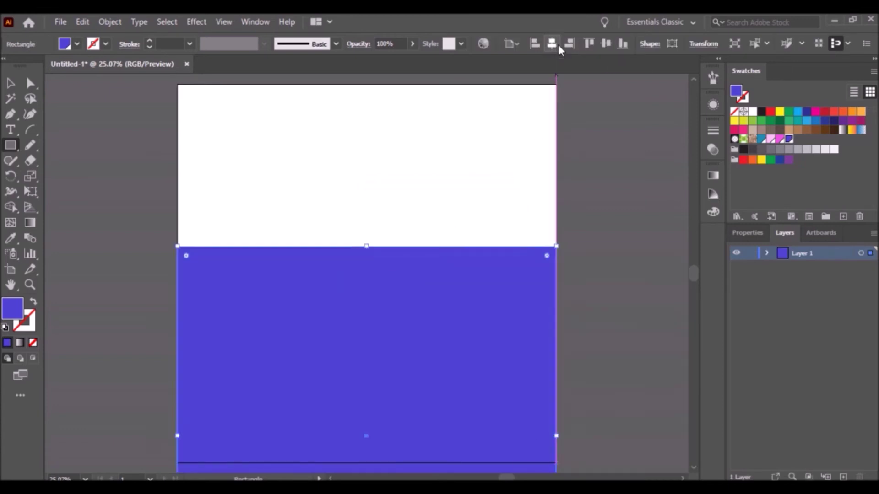
{"action": "left_click", "coordinate": [607, 45]}
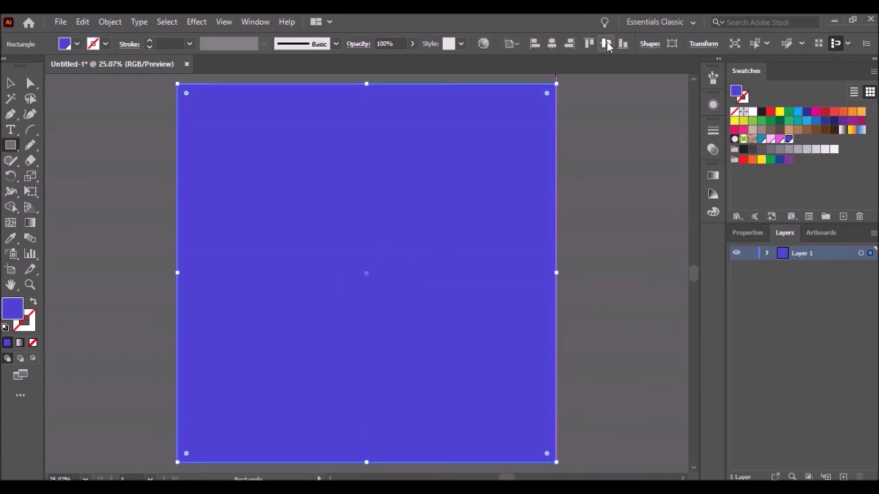
{"action": "left_click", "coordinate": [717, 178]}
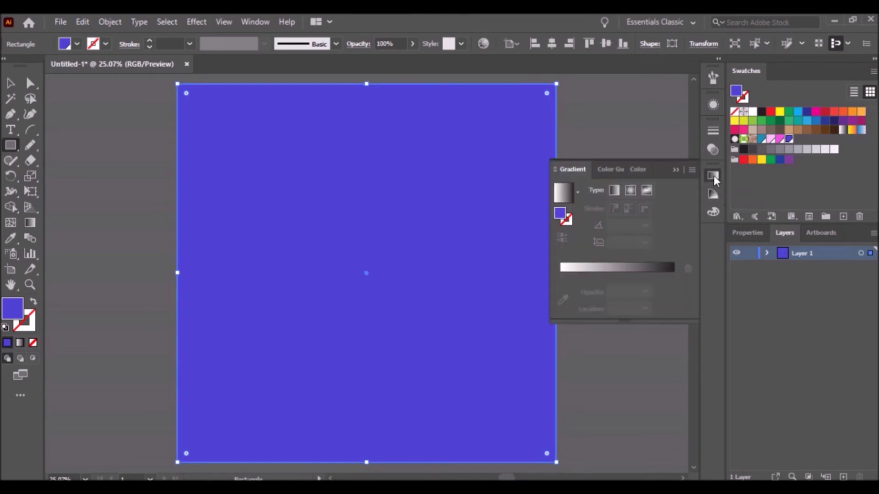
Step: Apply a freeform gradient with pink, magenta, teal and blue corner colour points
{"action": "left_click", "coordinate": [646, 190]}
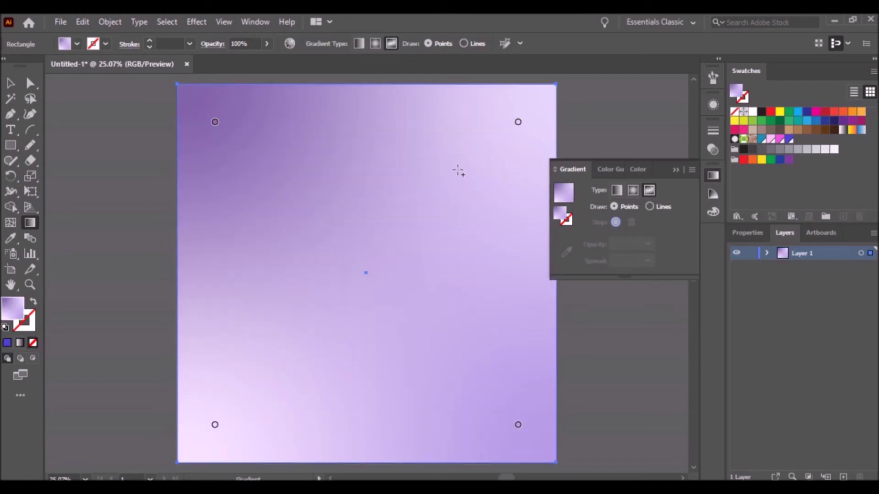
{"action": "left_click", "coordinate": [214, 128]}
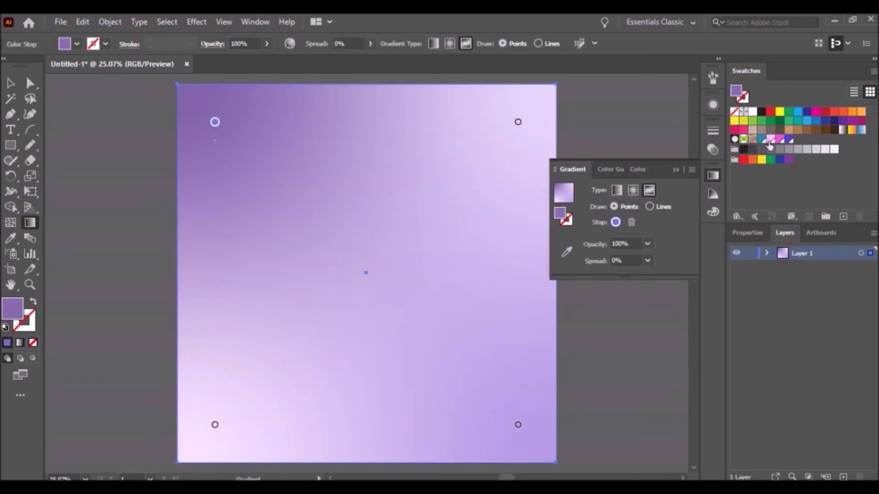
{"action": "left_click", "coordinate": [769, 146]}
{"action": "left_click", "coordinate": [518, 122]}
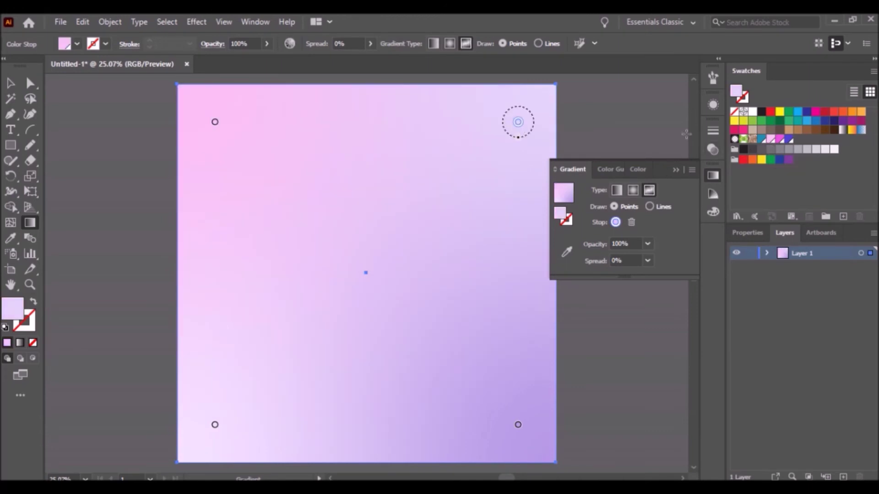
{"action": "left_click", "coordinate": [214, 425]}
{"action": "left_click", "coordinate": [762, 139]}
{"action": "left_click", "coordinate": [518, 425]}
{"action": "left_click", "coordinate": [789, 139]}
Step: Drag the bottom-right, top-left and top-right colour points inward
{"action": "left_click_drag", "start_coordinate": [518, 424], "coordinate": [484, 366]}
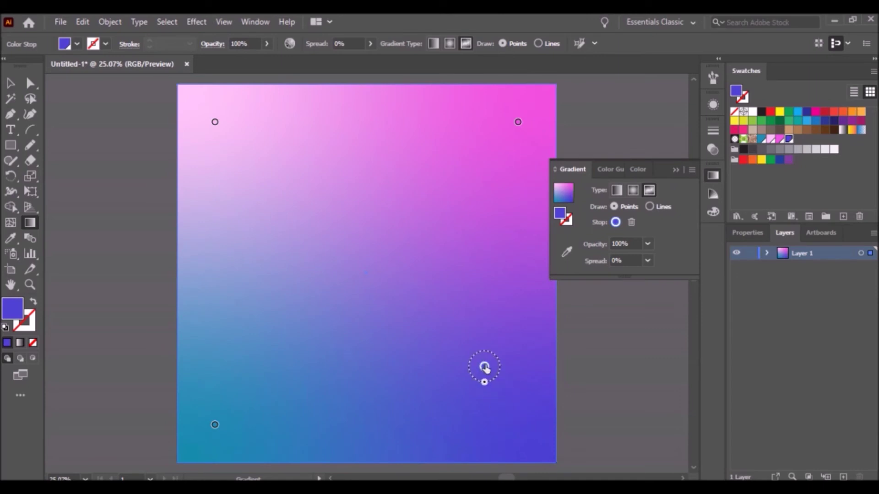
{"action": "left_click_drag", "start_coordinate": [215, 122], "coordinate": [245, 153]}
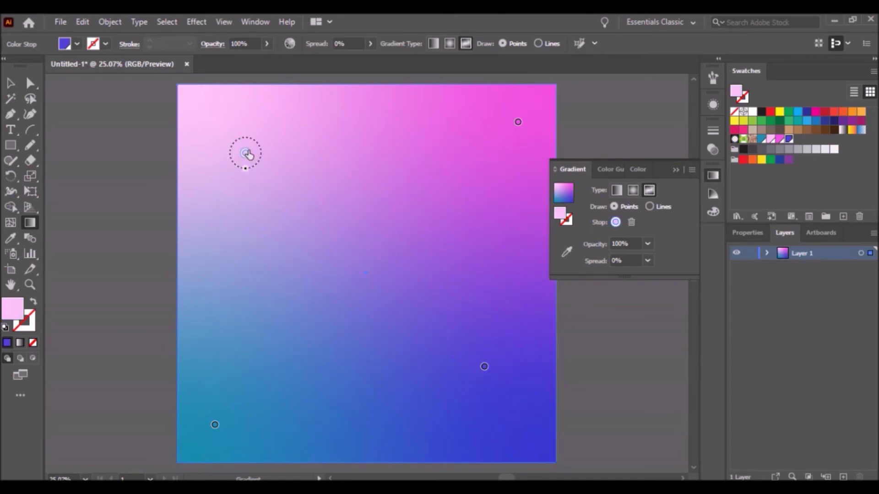
{"action": "left_click_drag", "start_coordinate": [518, 123], "coordinate": [483, 170]}
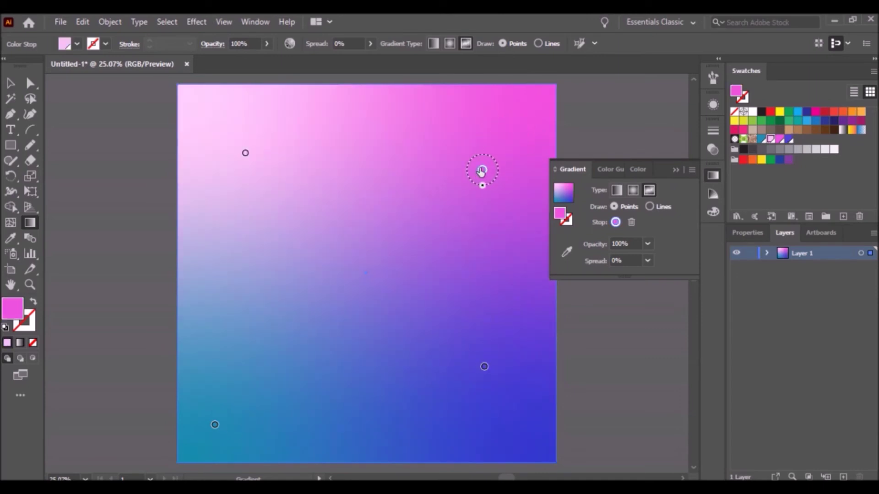
Step: In Export for Screens, rename the artboard to 'Gradient Background using AI'
{"action": "left_click", "coordinate": [64, 27]}
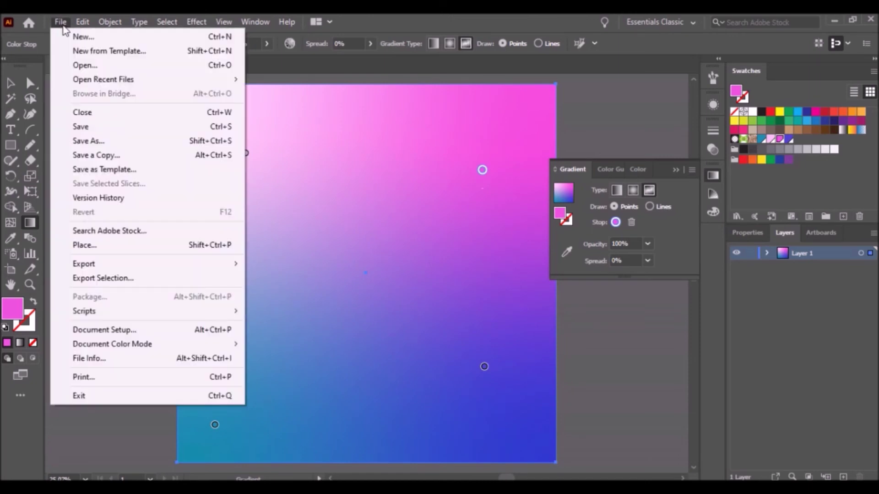
{"action": "mouse_move", "coordinate": [229, 269]}
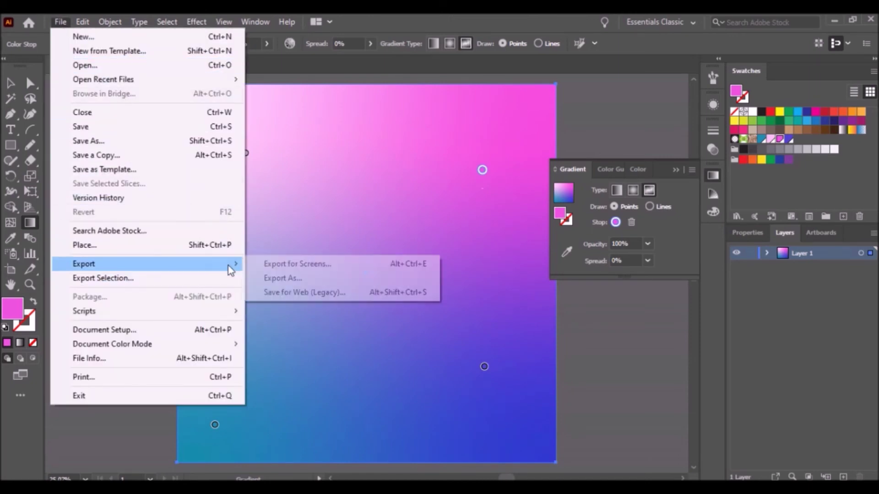
{"action": "left_click", "coordinate": [263, 265]}
{"action": "double_click", "coordinate": [215, 176]}
{"action": "type", "text": "Gra"}
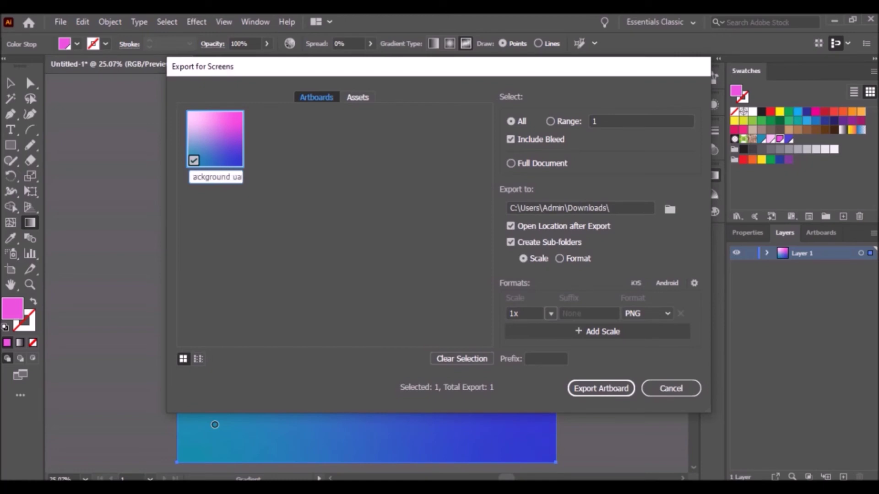
{"action": "key", "text": "Return"}
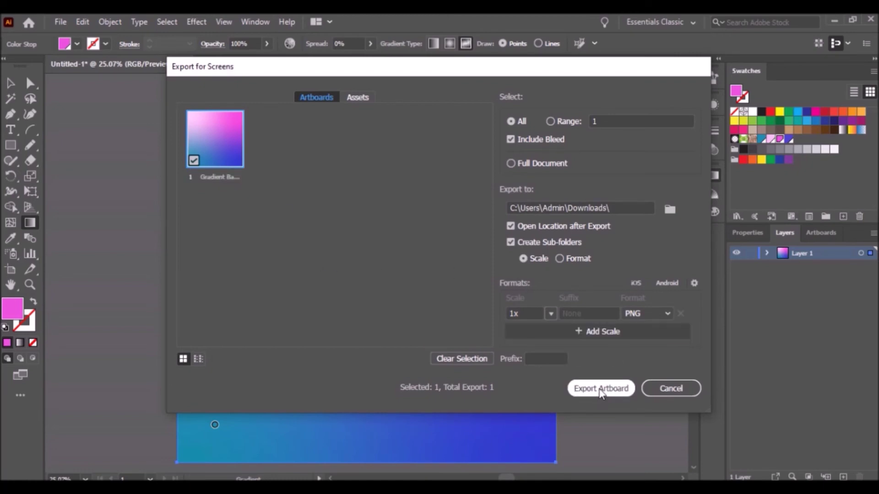
Step: Export the artboard as PNG and open the exported file from the 1x folder
{"action": "left_click", "coordinate": [601, 389]}
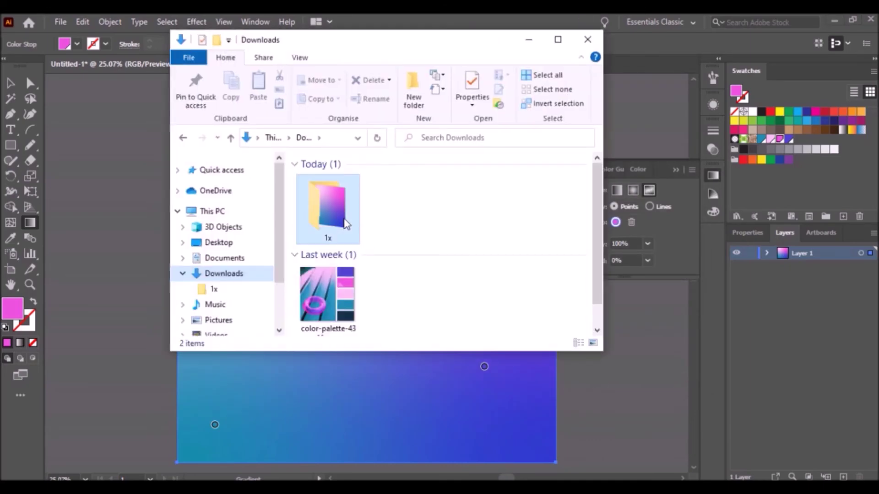
{"action": "left_click", "coordinate": [341, 219]}
{"action": "double_click", "coordinate": [341, 219]}
{"action": "double_click", "coordinate": [336, 202]}
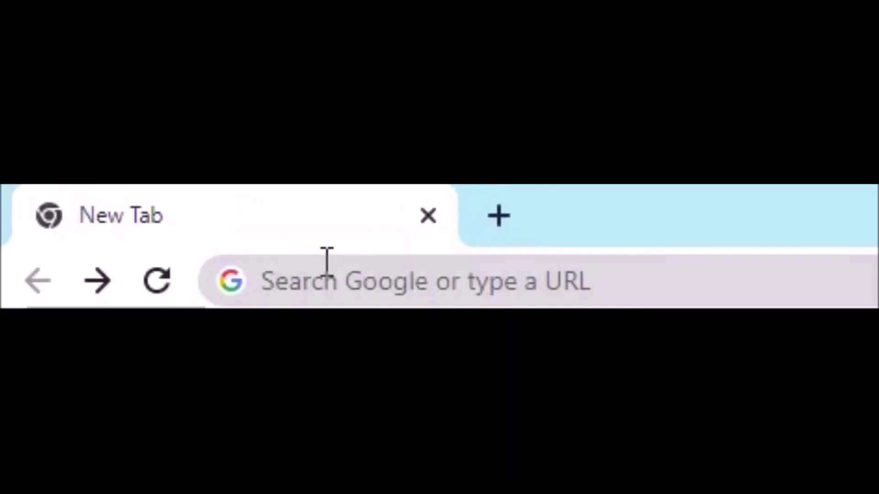
Step: On canva.com, create a custom 1500 × 1500 px design
{"action": "type", "text": "canva.com"}
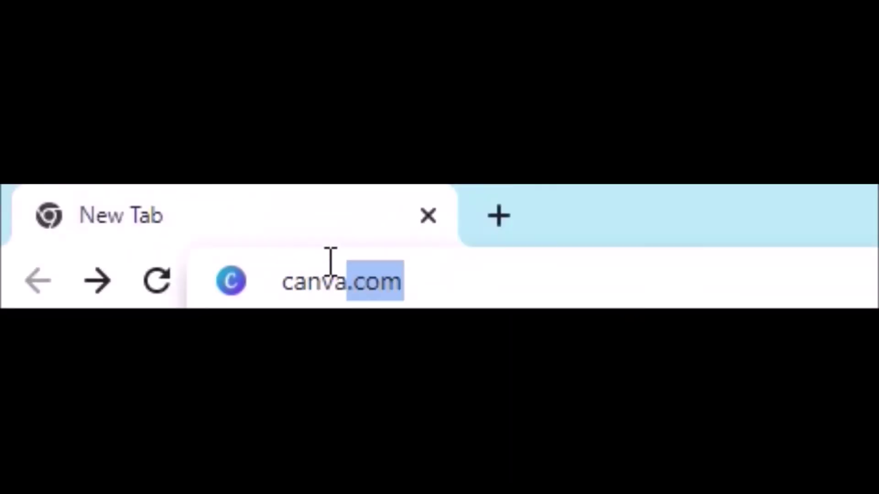
{"action": "key", "text": "Return"}
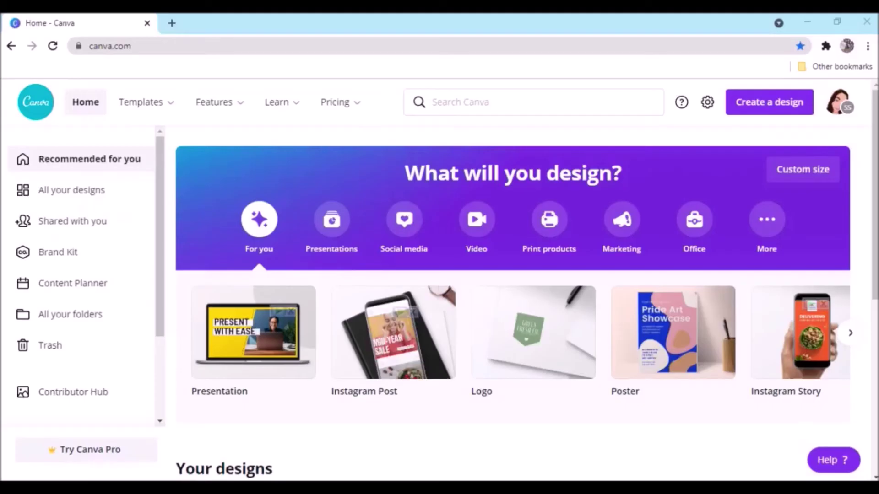
{"action": "left_click", "coordinate": [803, 170]}
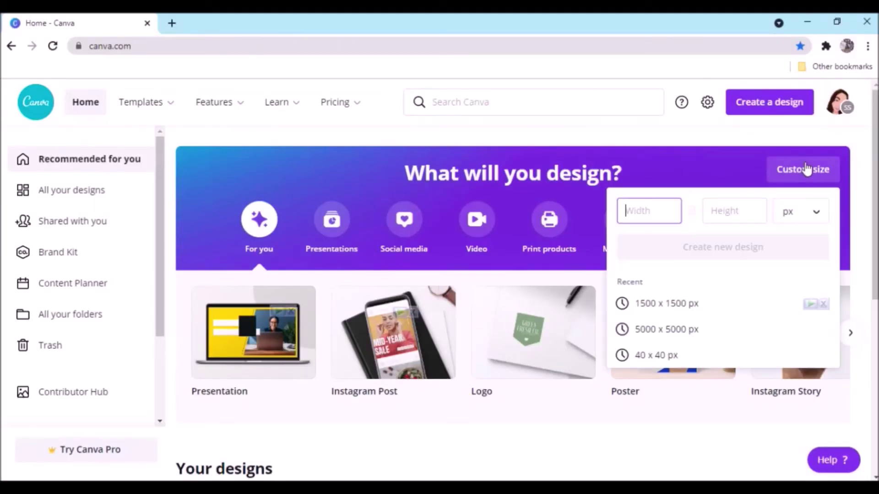
{"action": "type", "text": "1500"}
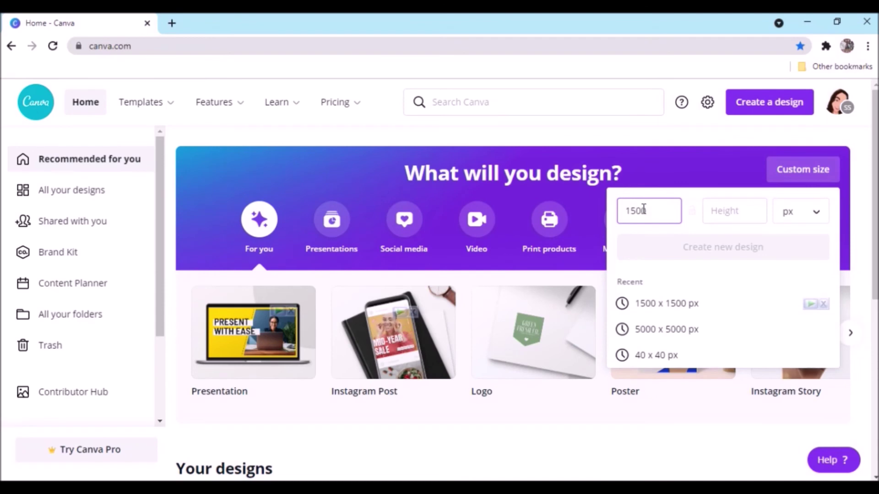
{"action": "key", "text": "Tab"}
{"action": "type", "text": "1500"}
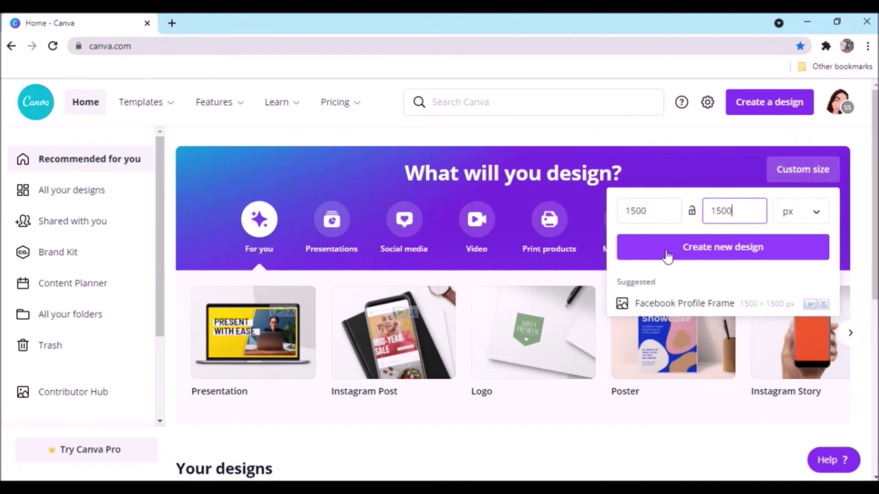
{"action": "left_click", "coordinate": [669, 249]}
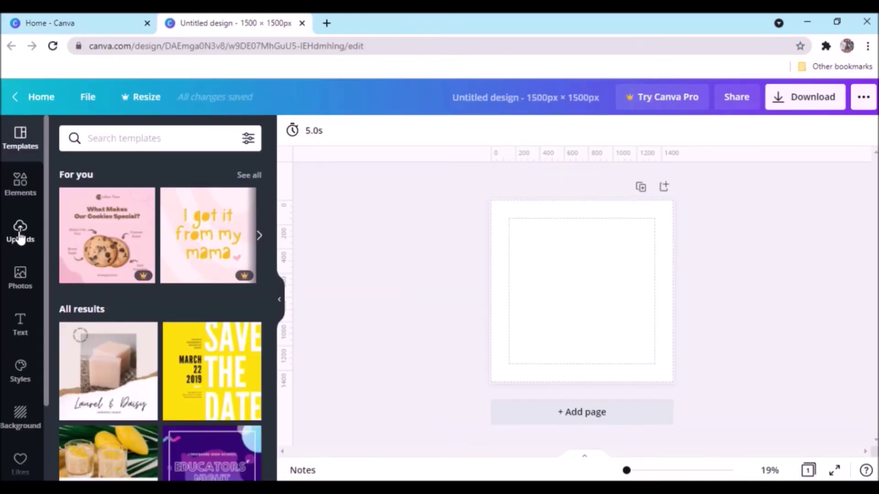
Step: Upload Gradient Background using AI.png from the device and place it on the page
{"action": "left_click", "coordinate": [19, 234]}
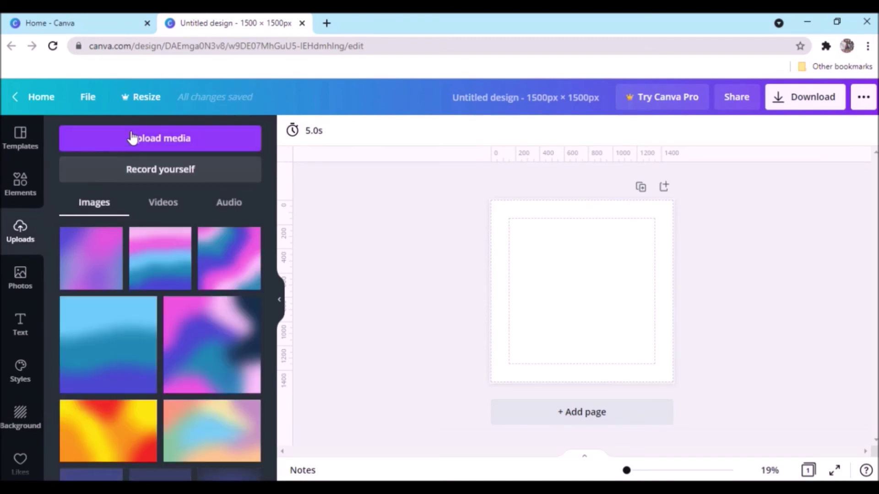
{"action": "left_click", "coordinate": [133, 137]}
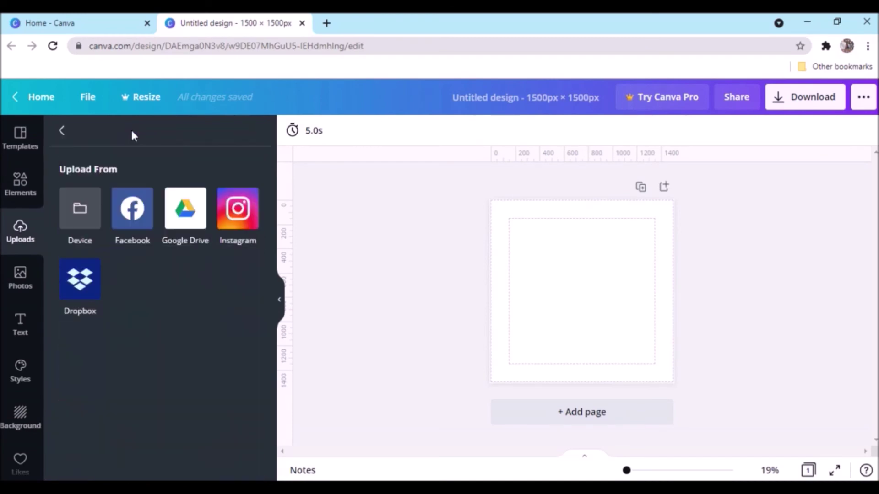
{"action": "left_click", "coordinate": [77, 211]}
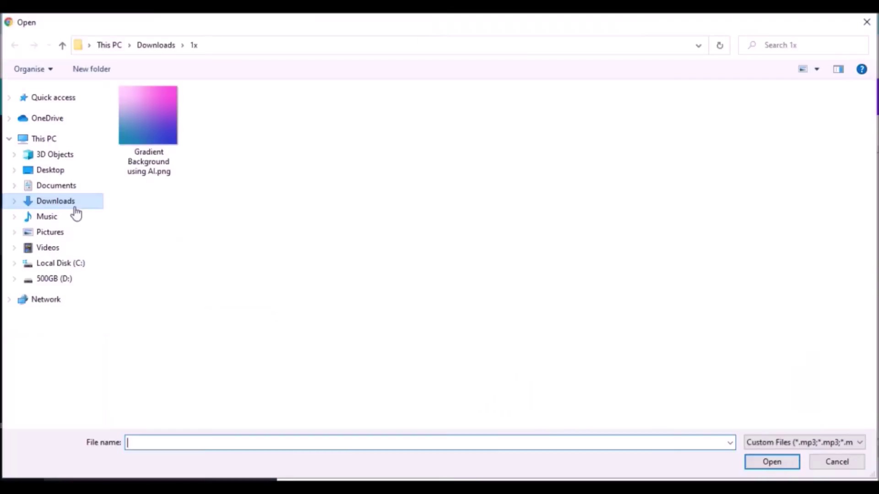
{"action": "left_click", "coordinate": [148, 138]}
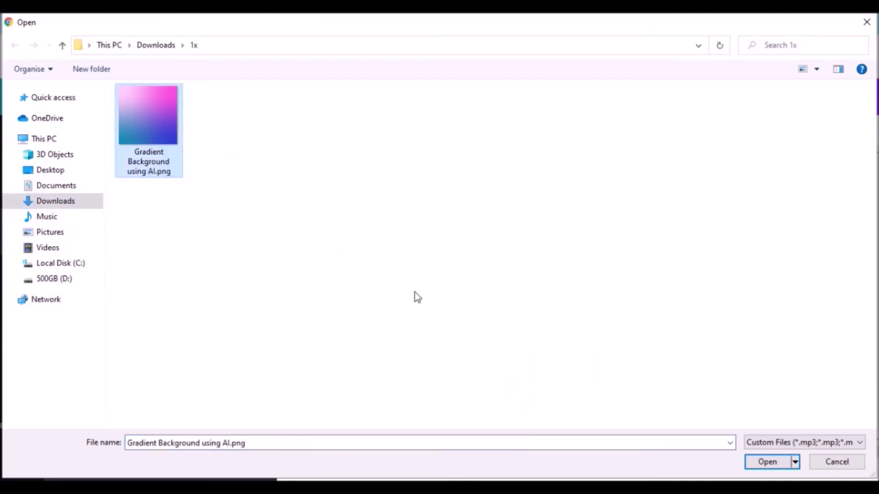
{"action": "left_click", "coordinate": [766, 462]}
{"action": "left_click", "coordinate": [64, 254]}
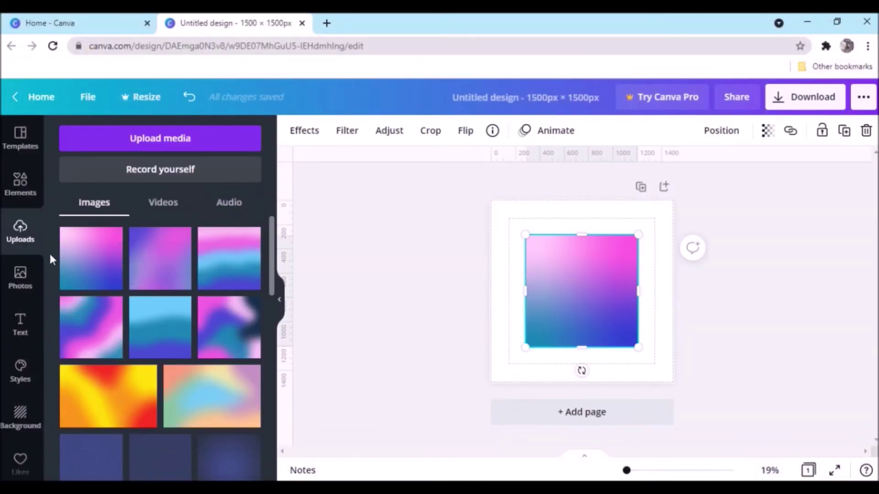
Step: Add a square frame and enlarge the gradient to cover the page
{"action": "left_click", "coordinate": [20, 183]}
{"action": "scroll", "coordinate": [137, 320], "scroll_direction": "down", "scroll_amount": 5}
{"action": "left_click", "coordinate": [199, 348]}
{"action": "left_click_drag", "start_coordinate": [614, 303], "coordinate": [582, 295]}
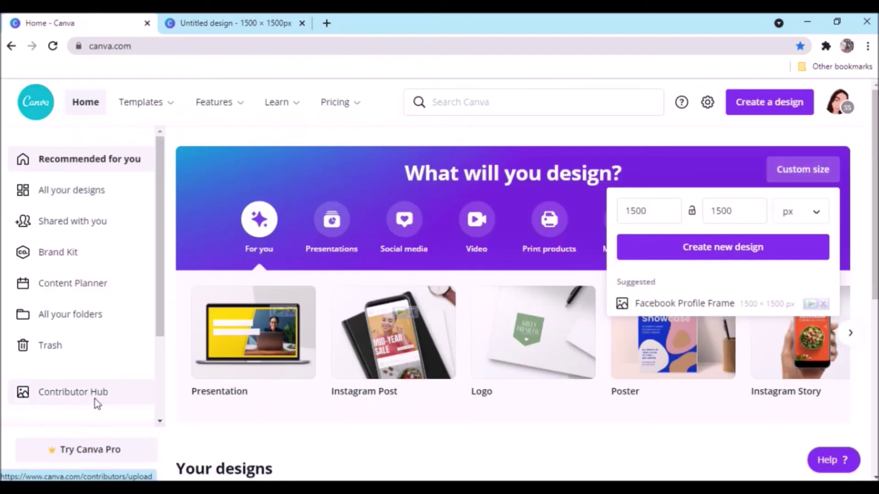
Step: Drop the gradient PNG from the 1x folder onto the Contributor Hub upload page
{"action": "left_click", "coordinate": [95, 398]}
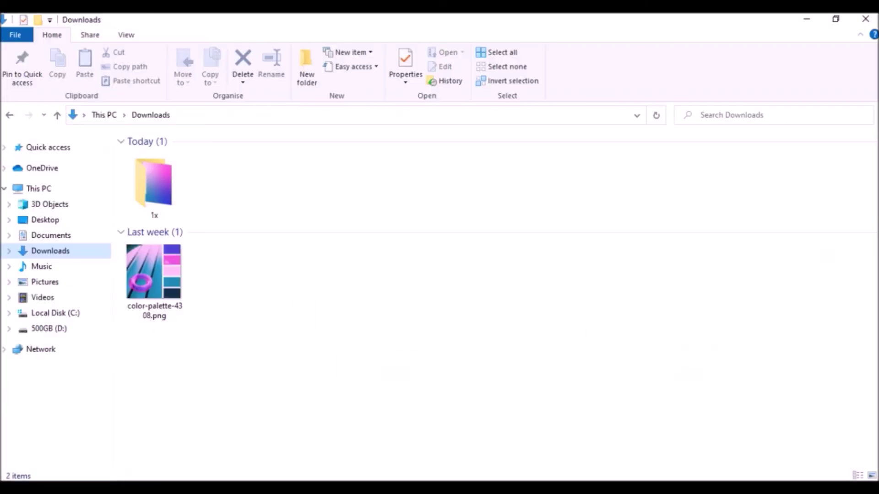
{"action": "left_click", "coordinate": [154, 217]}
{"action": "double_click", "coordinate": [167, 193]}
{"action": "left_click", "coordinate": [167, 193]}
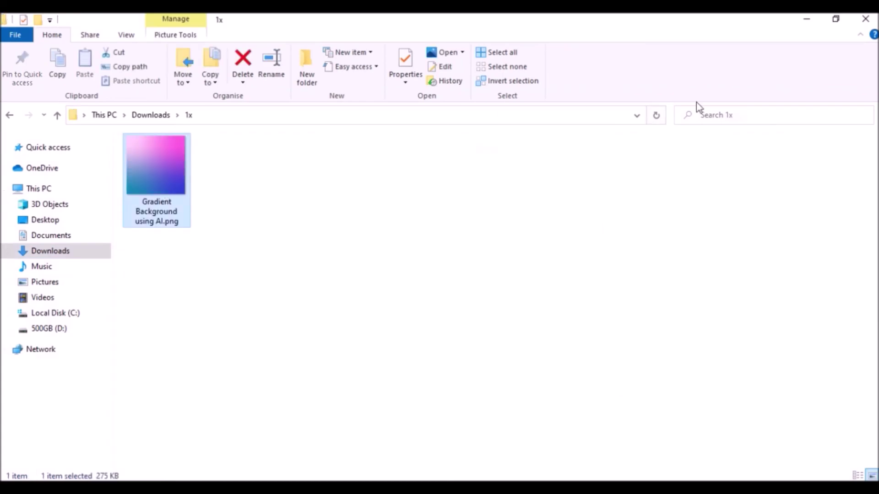
{"action": "left_click", "coordinate": [836, 19]}
{"action": "left_click_drag", "start_coordinate": [329, 192], "coordinate": [368, 419]}
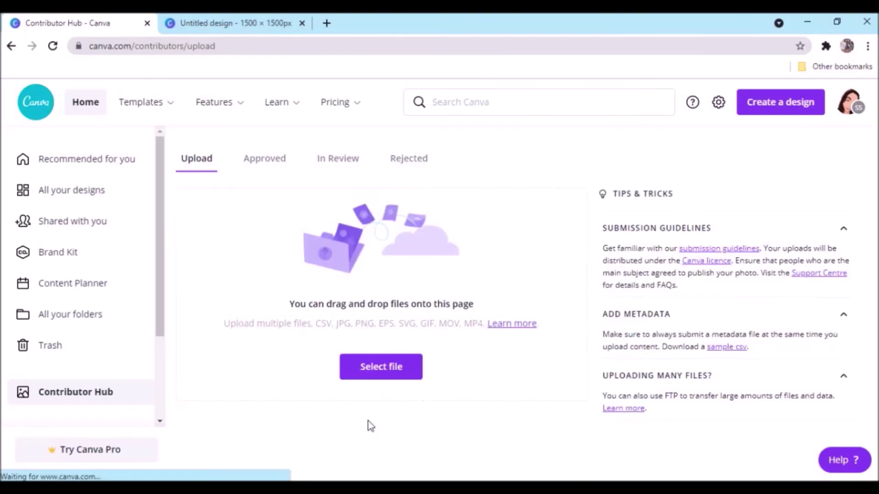
Step: Enter title Gradient Background, the artist name, and keywords gradient, gradient background, background, plus two portfolio tags
{"action": "left_click", "coordinate": [647, 274]}
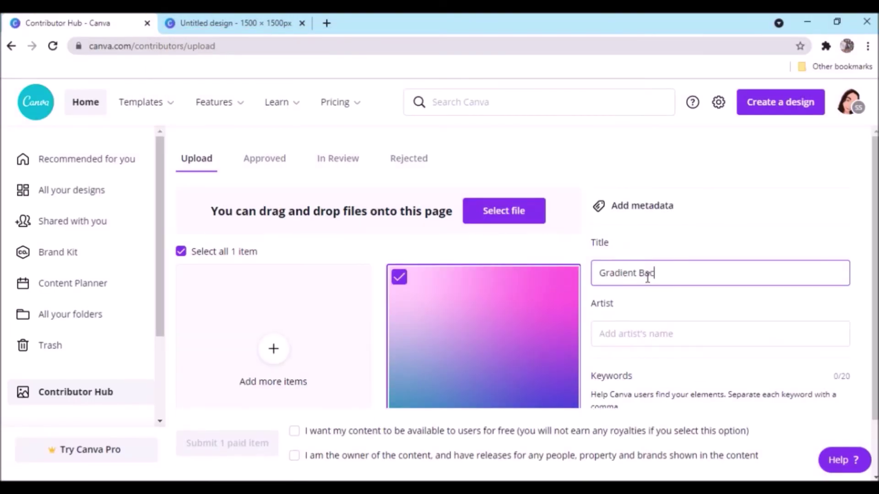
{"action": "left_click", "coordinate": [671, 332]}
{"action": "type", "text": "She"}
{"action": "scroll", "coordinate": [688, 400], "scroll_direction": "down", "scroll_amount": 2}
{"action": "left_click", "coordinate": [671, 373]}
{"action": "type", "text": "gradien"}
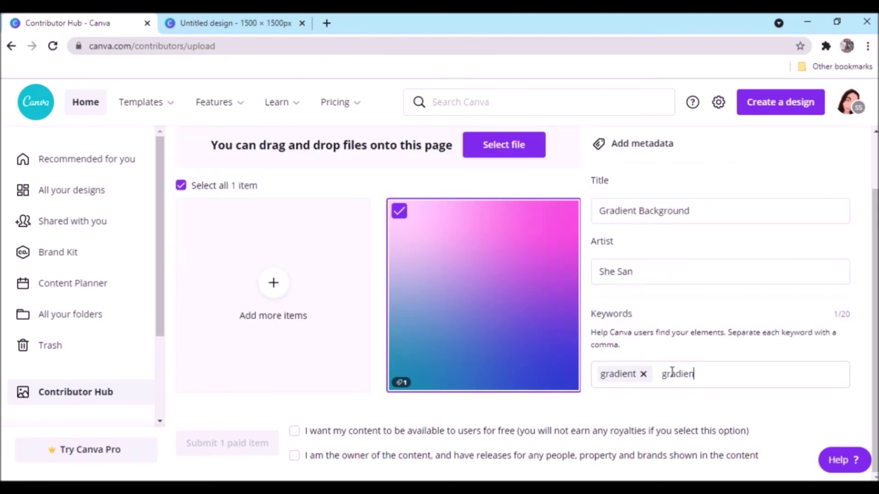
{"action": "type", "text": "t,gradient background,background,shesanportfolio,shesana"}
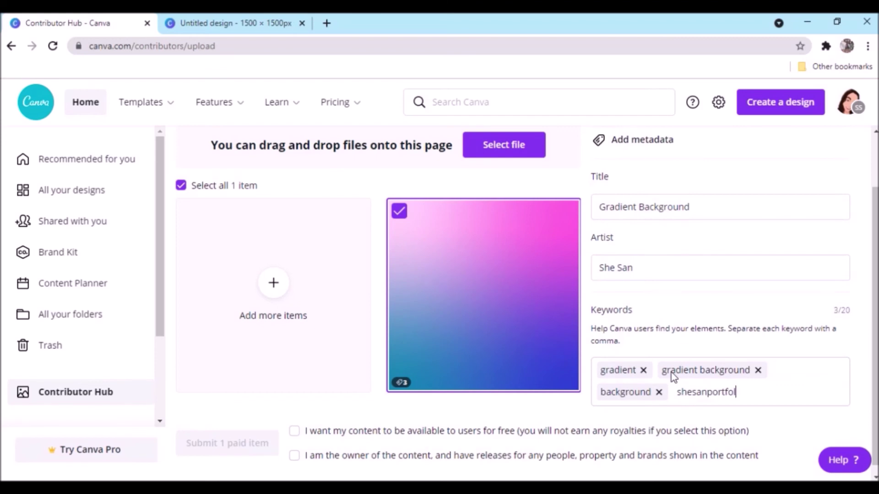
{"action": "scroll", "coordinate": [671, 375], "scroll_direction": "down", "scroll_amount": 1}
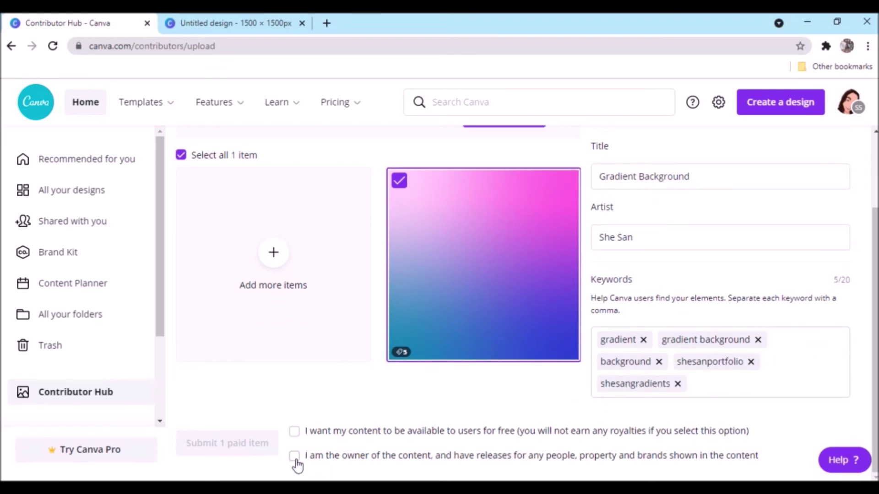
Step: Confirm content ownership, submit the image for review, and return to uploading
{"action": "left_click", "coordinate": [295, 455]}
{"action": "left_click", "coordinate": [220, 445]}
{"action": "left_click", "coordinate": [360, 414]}
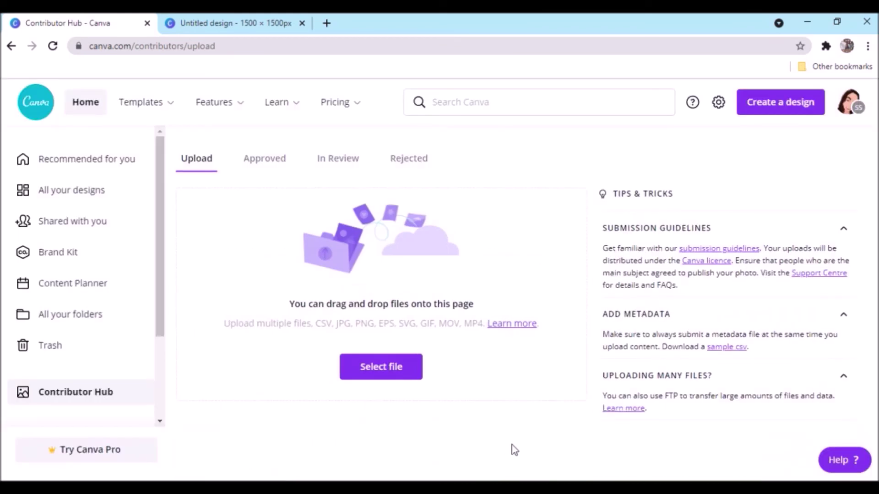
Step: Open the In Review tab and preview two gradients, including the newly submitted one
{"action": "left_click", "coordinate": [337, 160]}
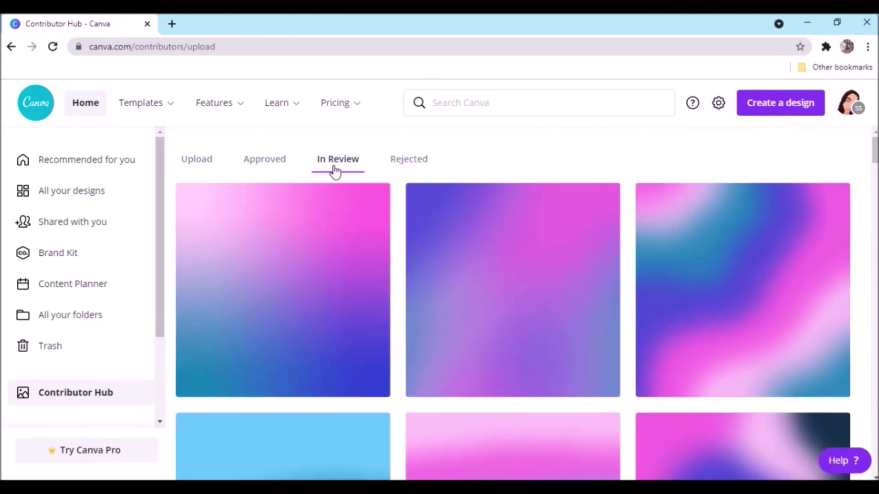
{"action": "left_click", "coordinate": [469, 273]}
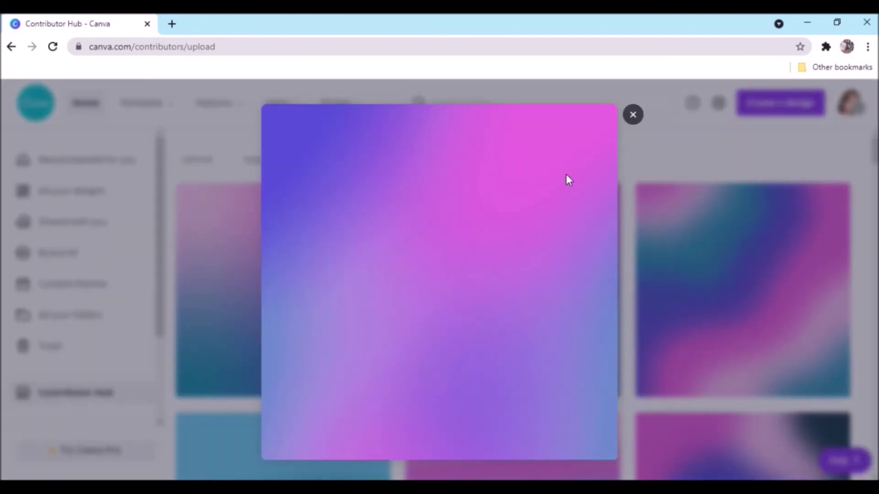
{"action": "left_click", "coordinate": [632, 114]}
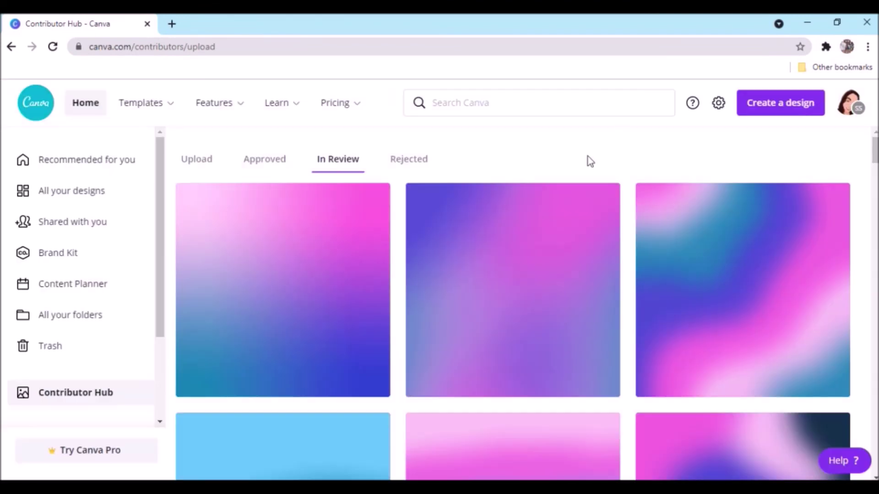
{"action": "left_click", "coordinate": [274, 266]}
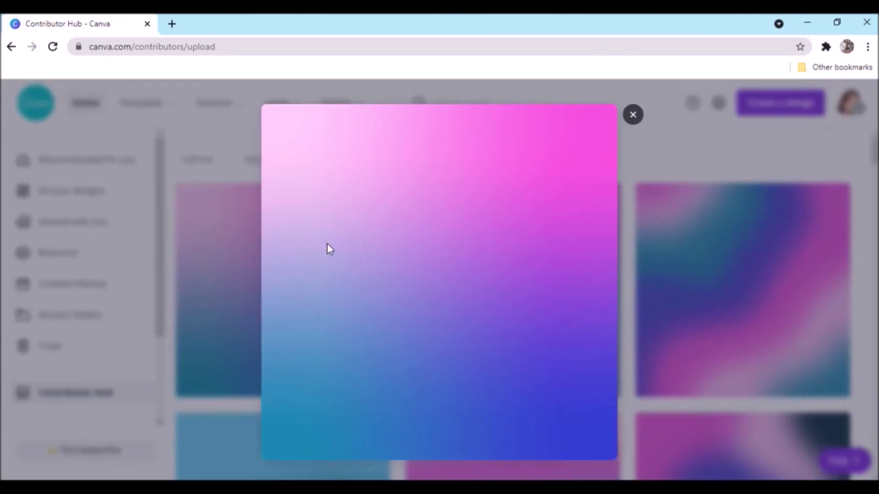
{"action": "left_click", "coordinate": [633, 114]}
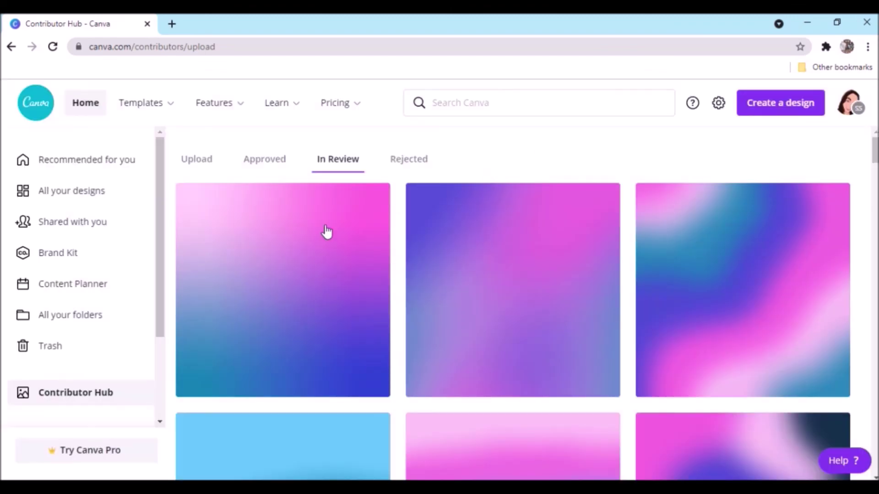